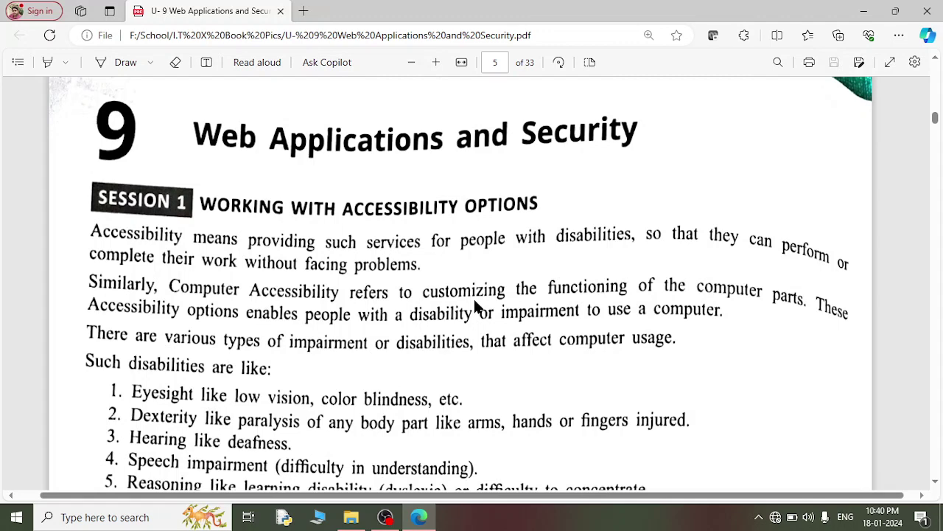
Read Session 1 of the PDF, from the definition of accessibility and the disability types to the Launching Accessibility Options instructions.
scroll(521, 351, down, 2)
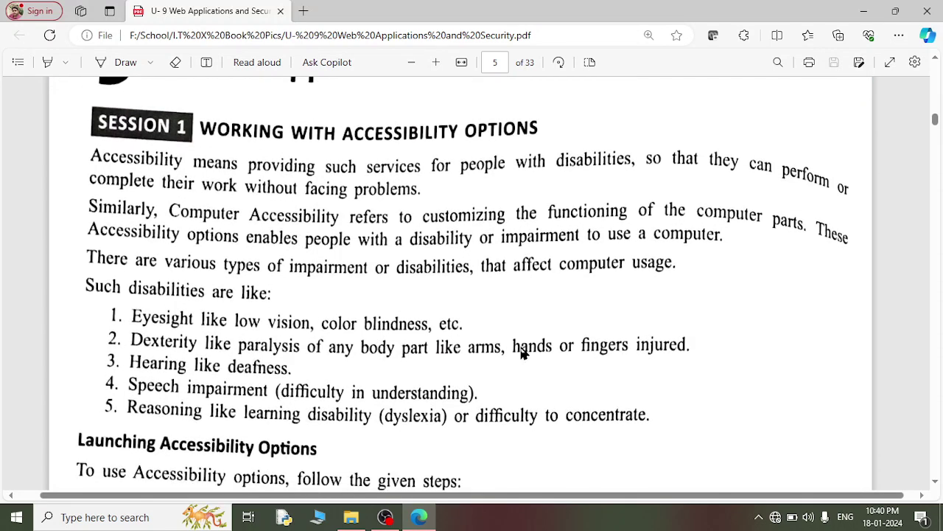
scroll(519, 351, up, 1)
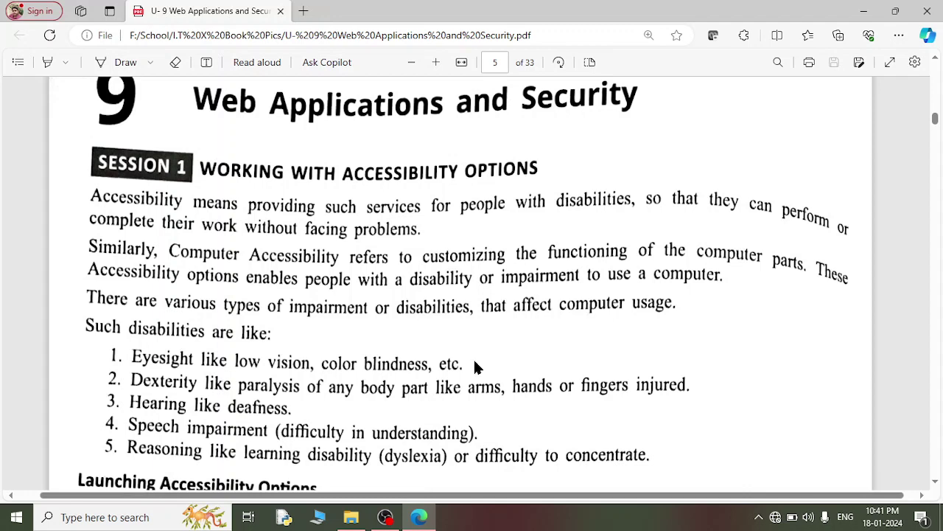
scroll(474, 362, down, 2)
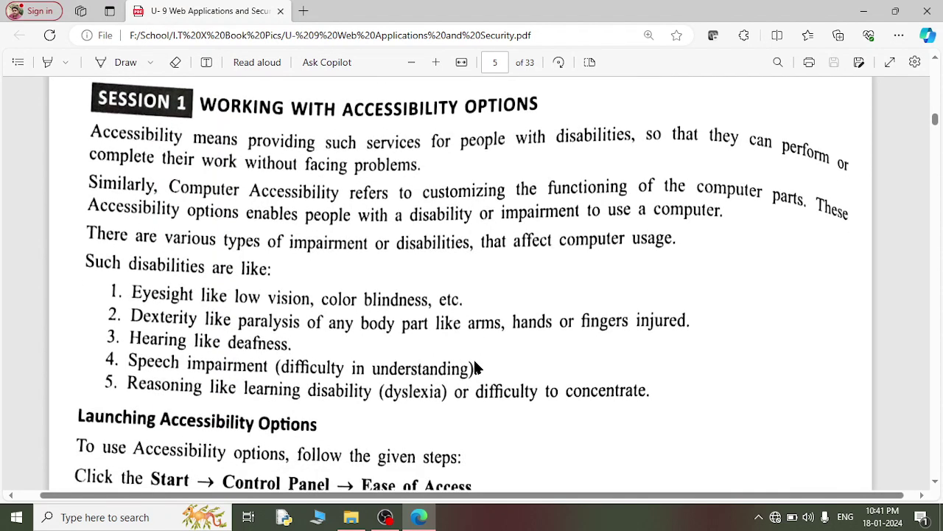
scroll(475, 366, down, 2)
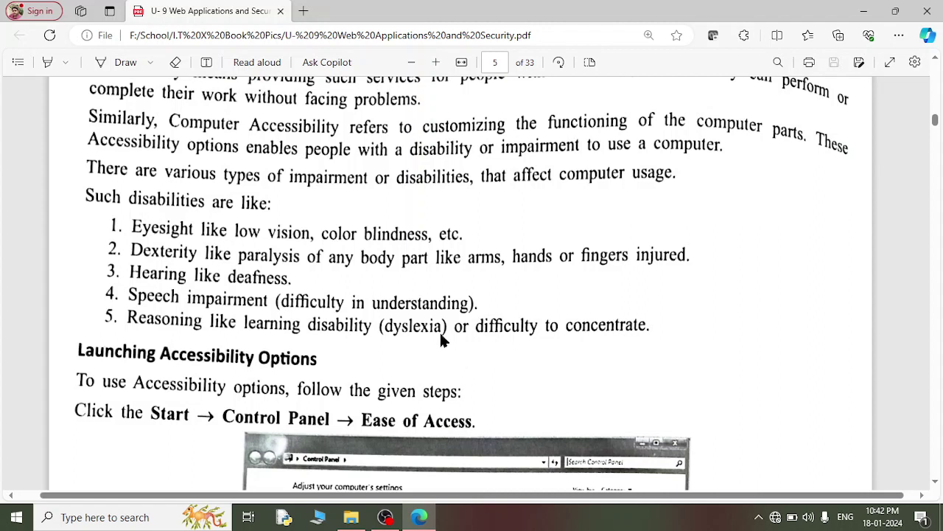
scroll(442, 339, down, 1)
scroll(442, 339, up, 2)
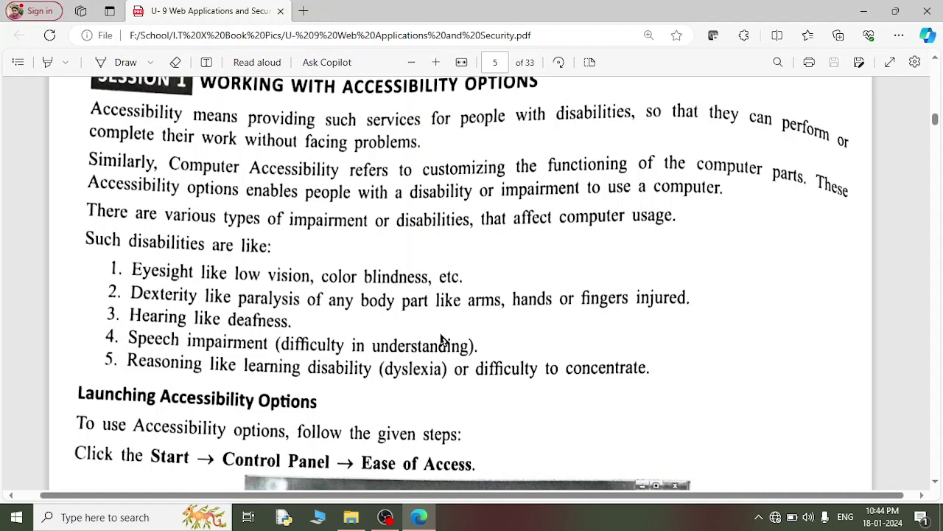
scroll(443, 339, down, 1)
scroll(442, 339, left, 1)
scroll(443, 339, up, 1)
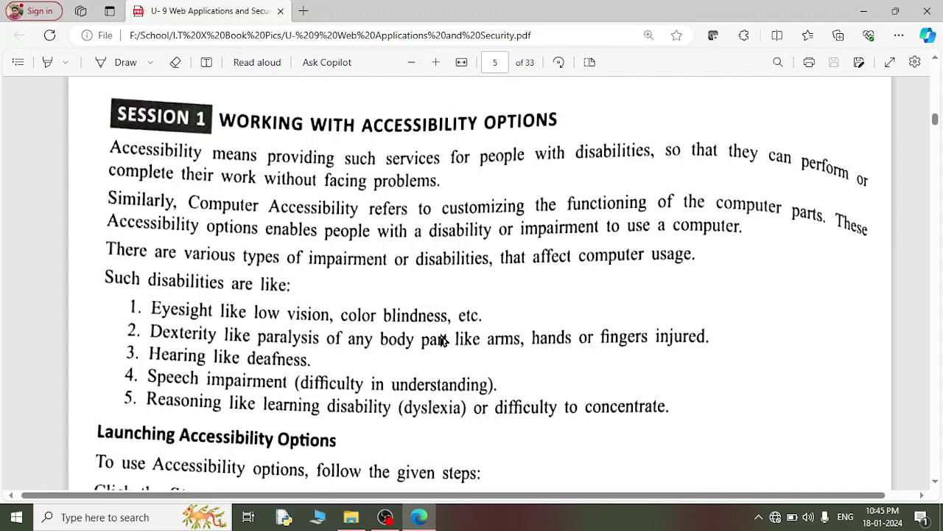
scroll(470, 365, down, 5)
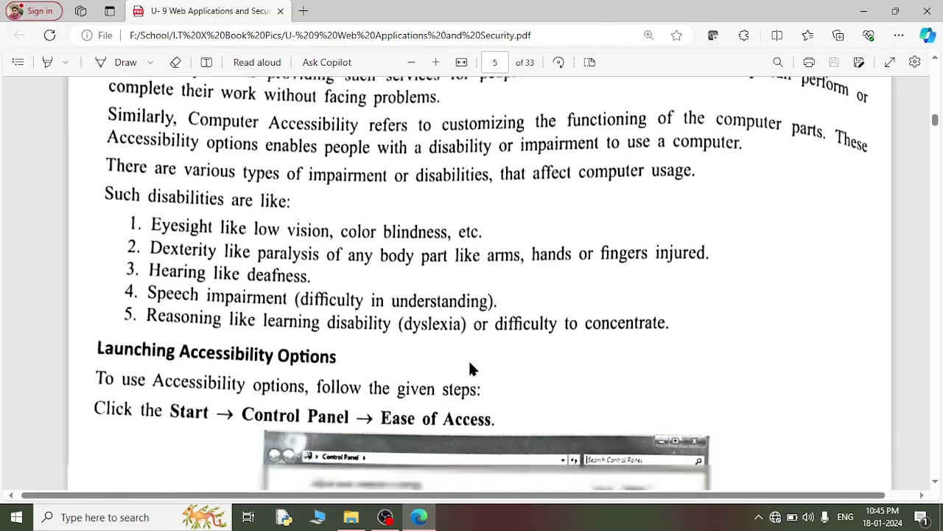
scroll(470, 368, down, 3)
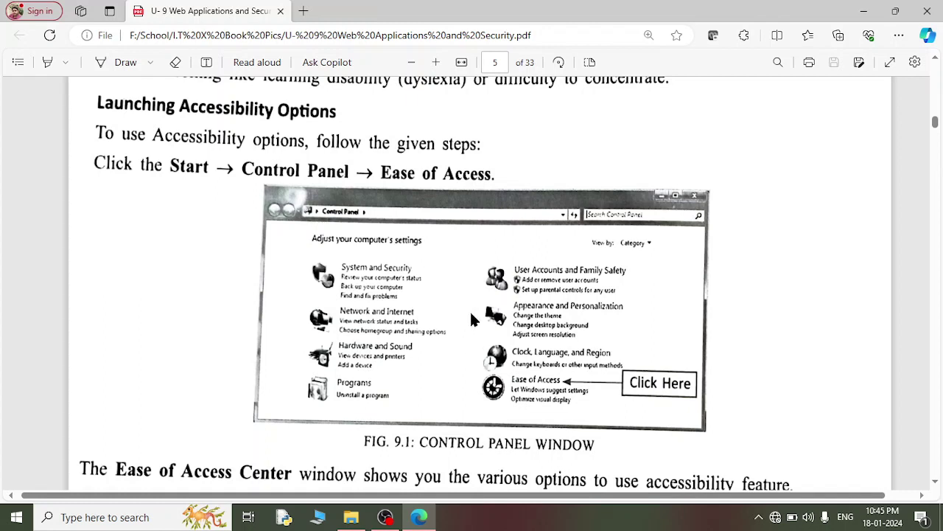
Open the Ease of Access category in Windows Settings.
click(17, 517)
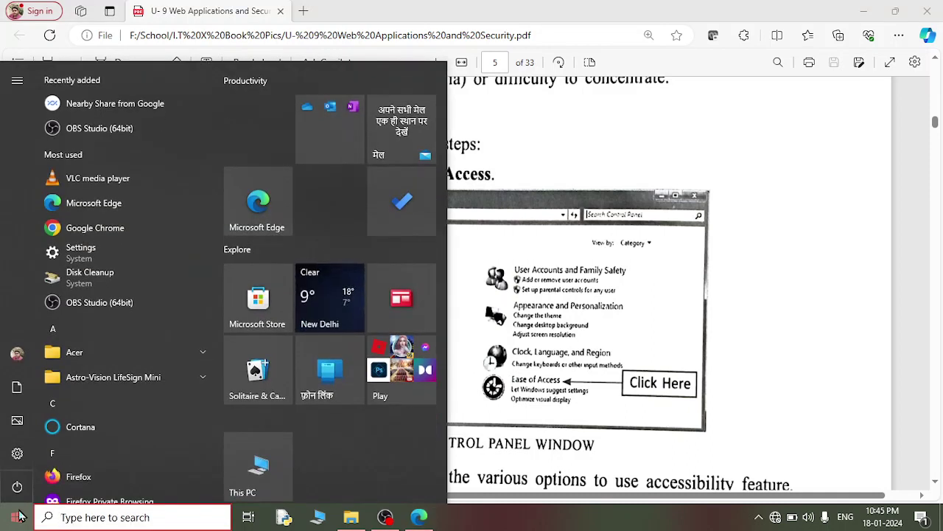
click(16, 454)
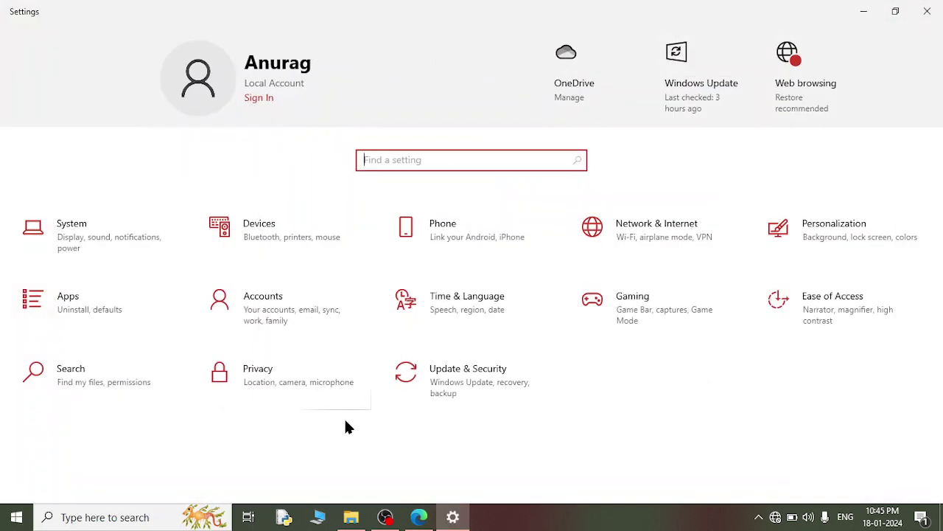
click(817, 300)
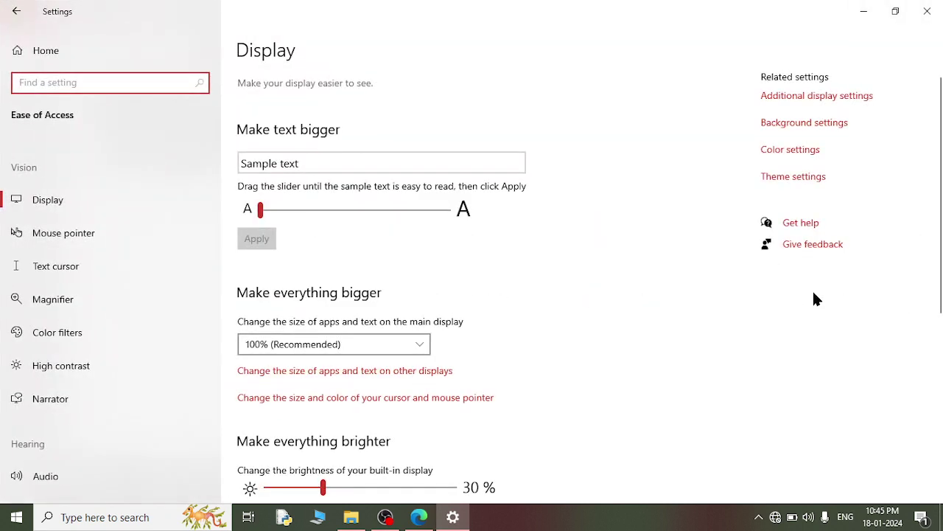
Look through the Ease of Access pages, including Display, Mouse pointer, Text cursor, Magnifier, High contrast, Narrator and Speech.
click(111, 194)
click(86, 234)
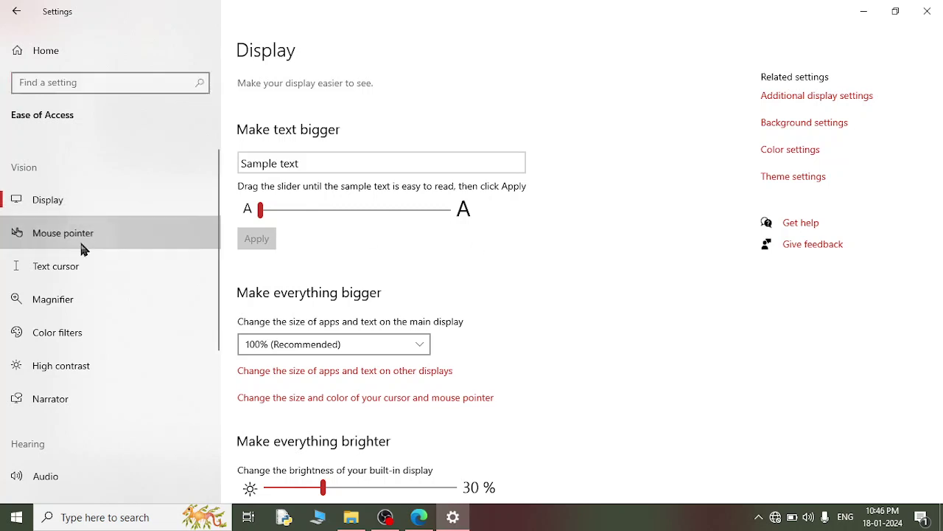
click(77, 306)
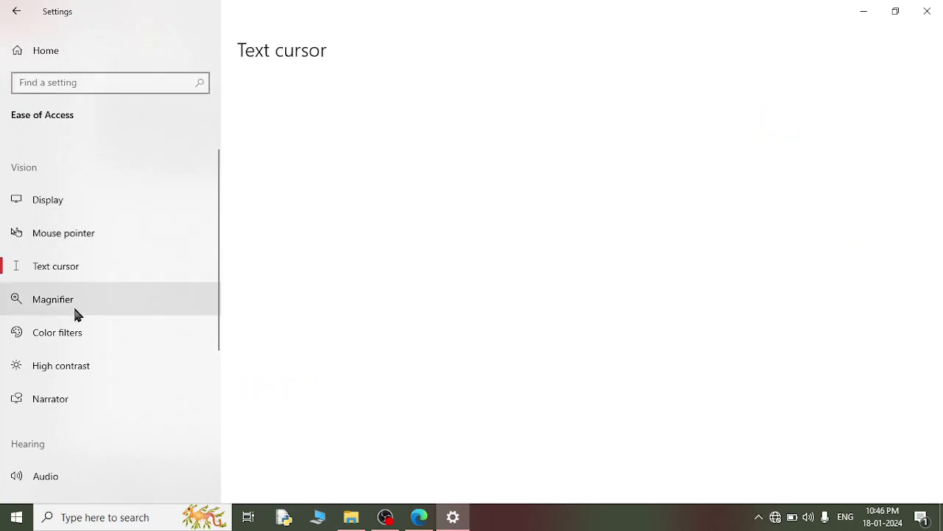
click(75, 370)
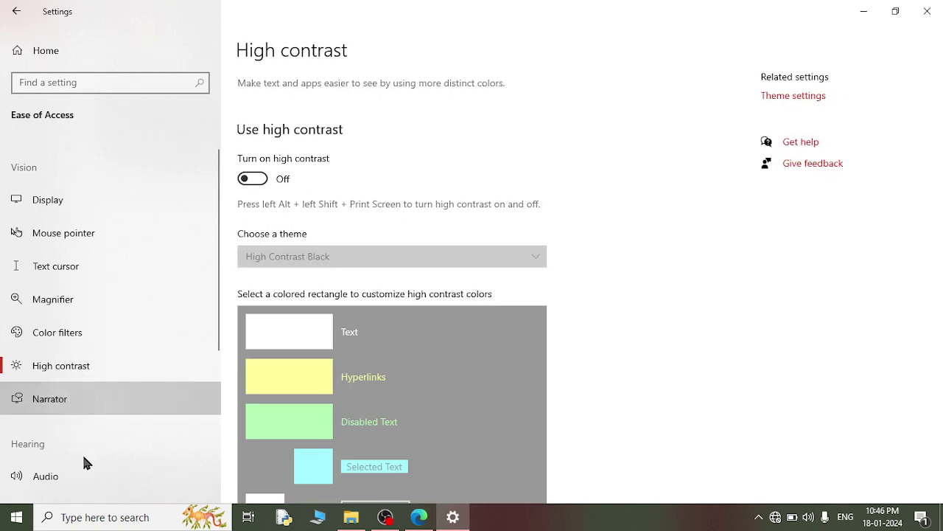
scroll(83, 457, down, 2)
click(70, 479)
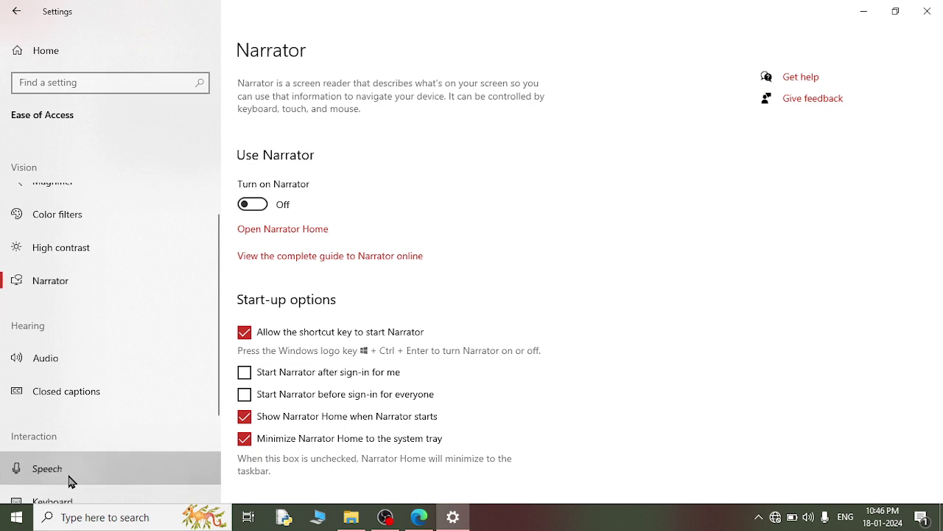
scroll(72, 481, down, 2)
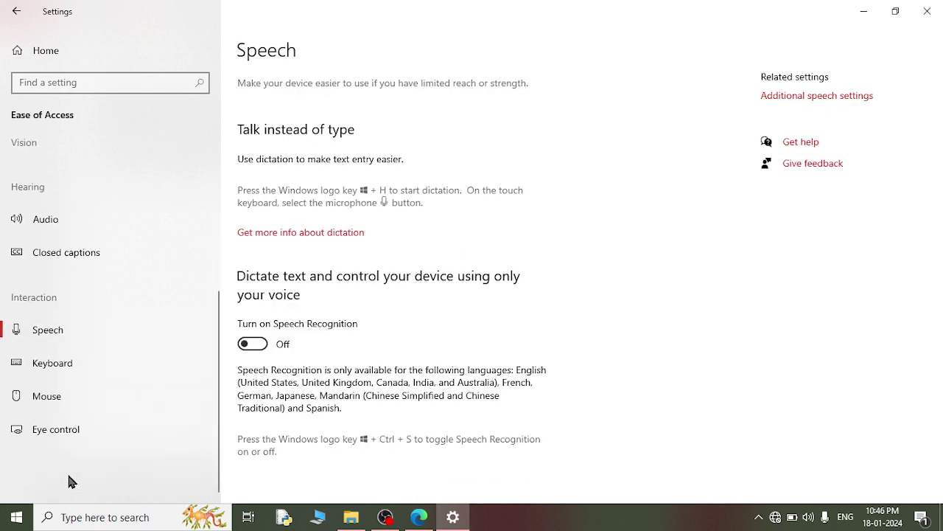
scroll(69, 478, up, 3)
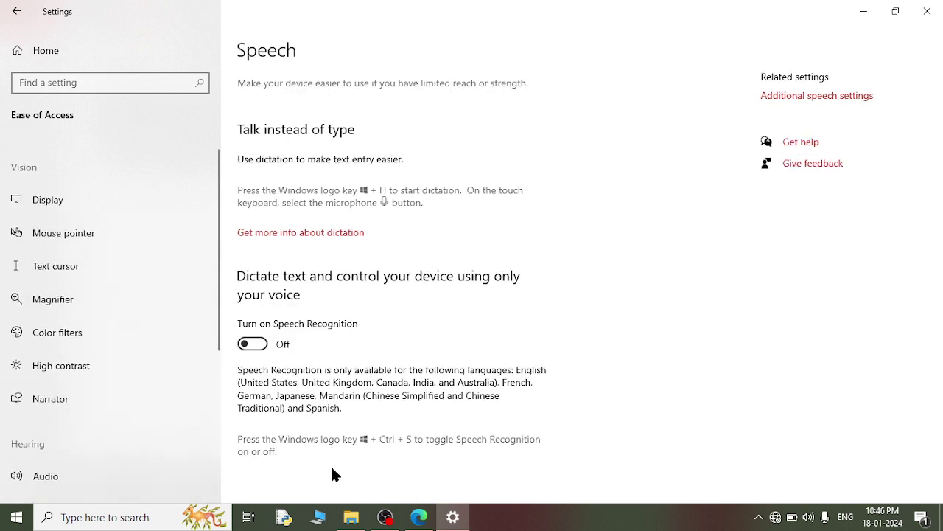
Switch back to the PDF in Edge and read from figure 9.1 to the Let Windows suggest settings paragraph, briefly checking Windows Settings for comparison.
click(419, 517)
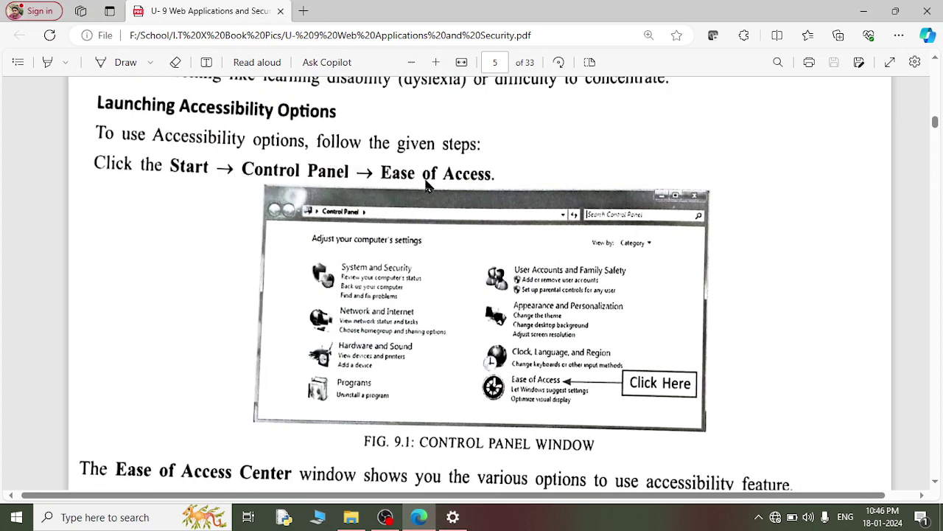
scroll(455, 274, down, 5)
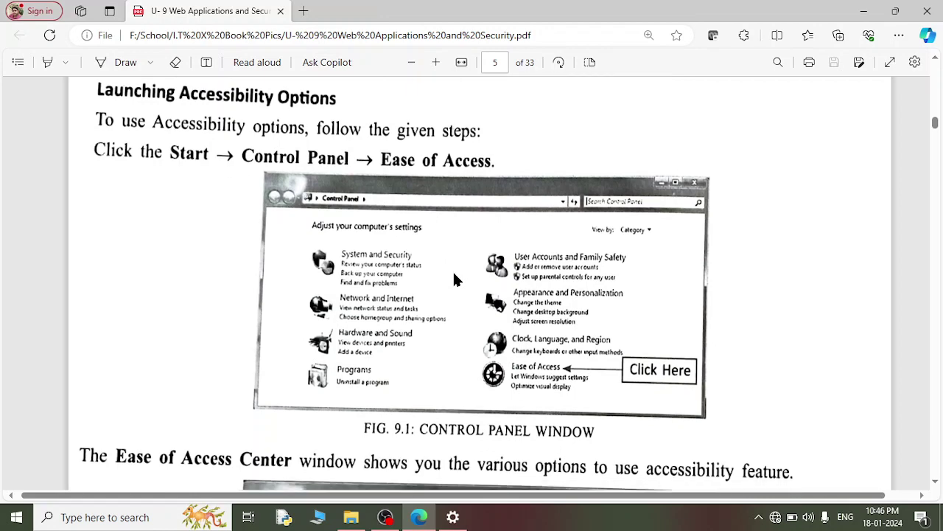
scroll(455, 278, down, 3)
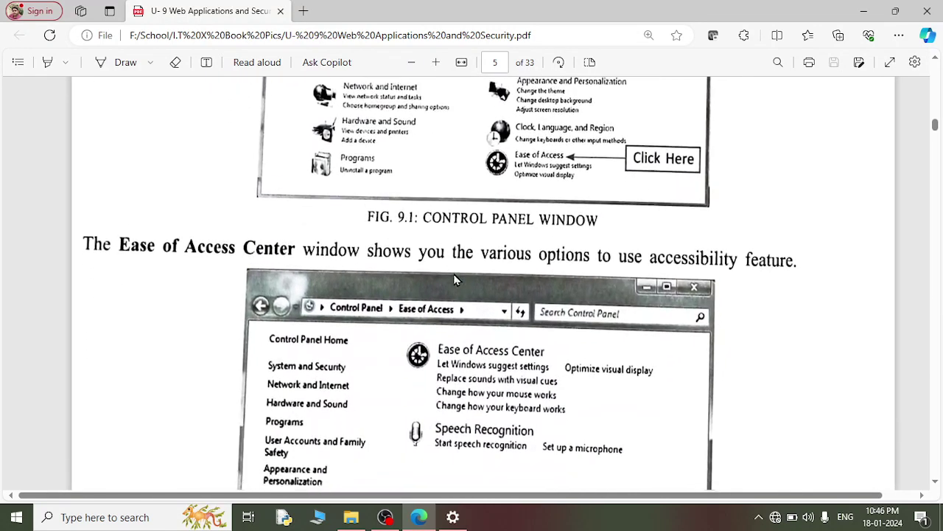
scroll(457, 280, down, 1)
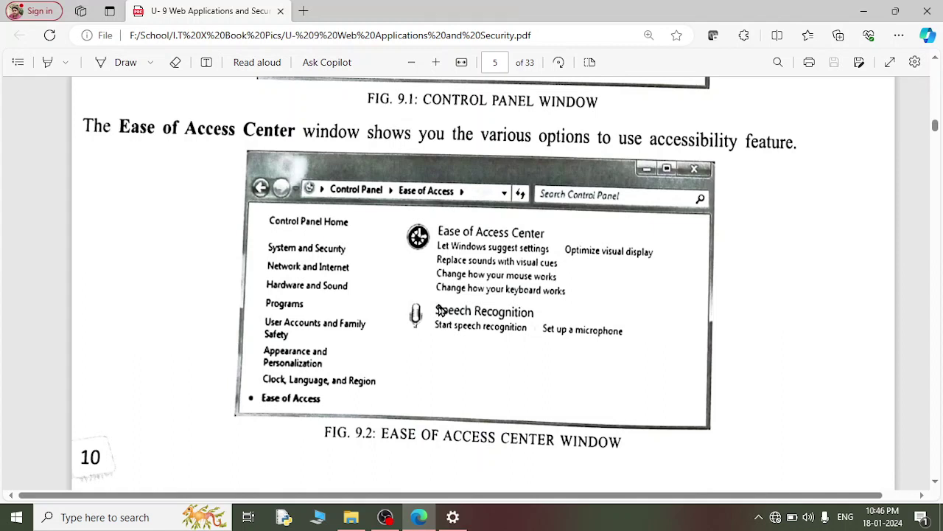
scroll(428, 325, down, 2)
scroll(428, 325, down, 3)
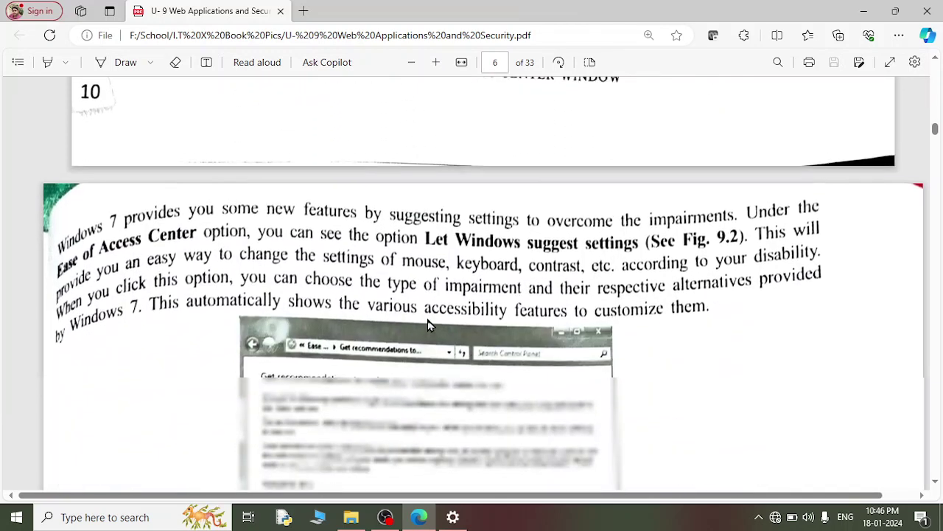
scroll(430, 324, down, 1)
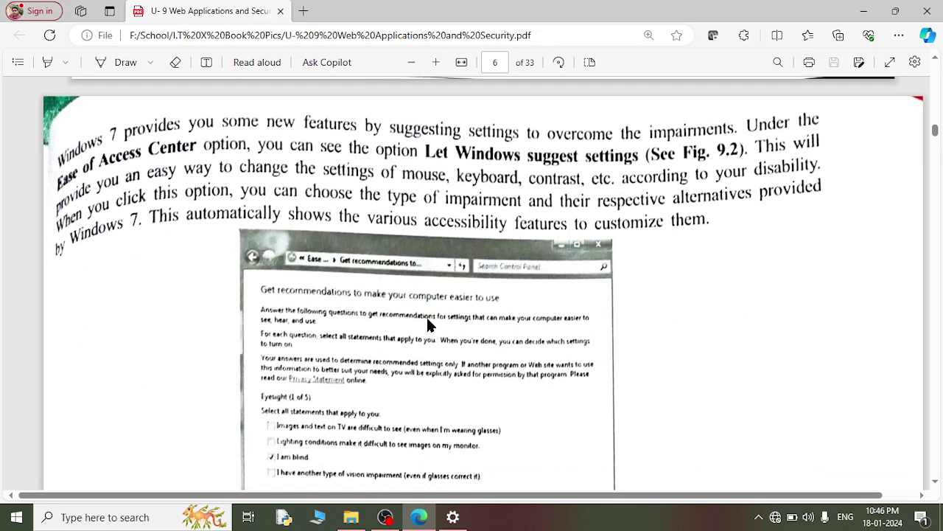
scroll(427, 322, down, 1)
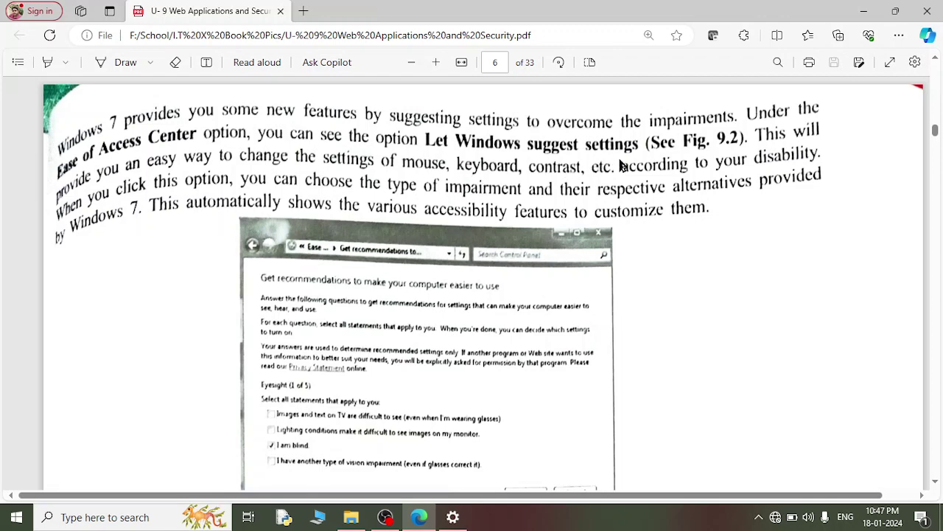
click(453, 516)
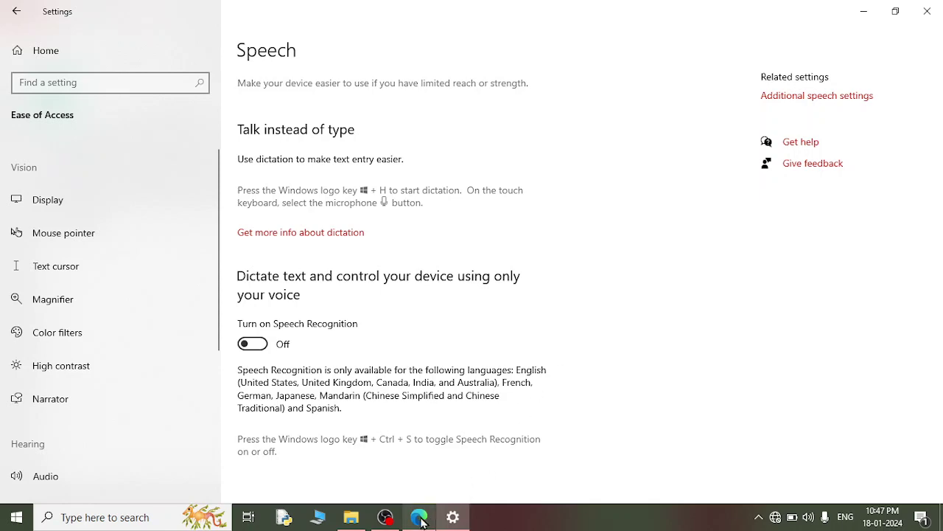
click(419, 517)
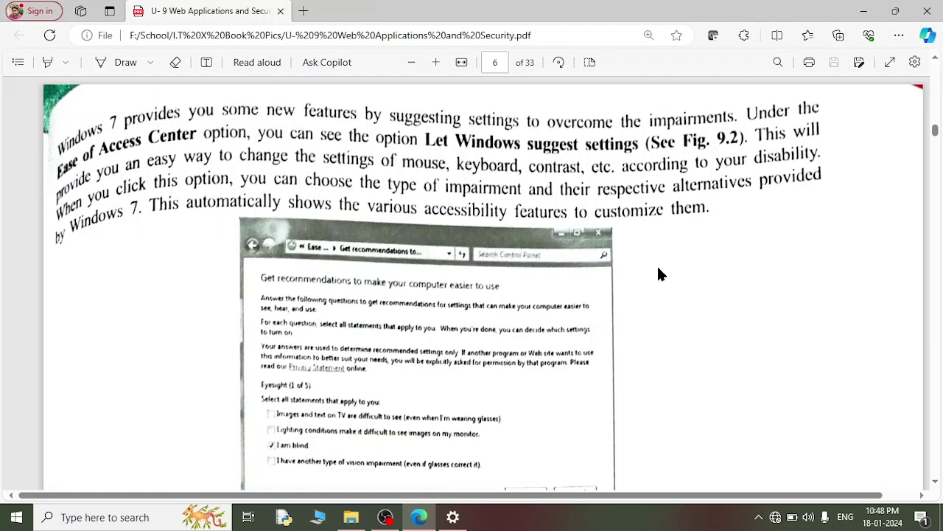
Read page 6 of the PDF from figure 9.3 through the Ease of Access Center window in figure 9.4 to its four common tools.
scroll(706, 317, down, 1)
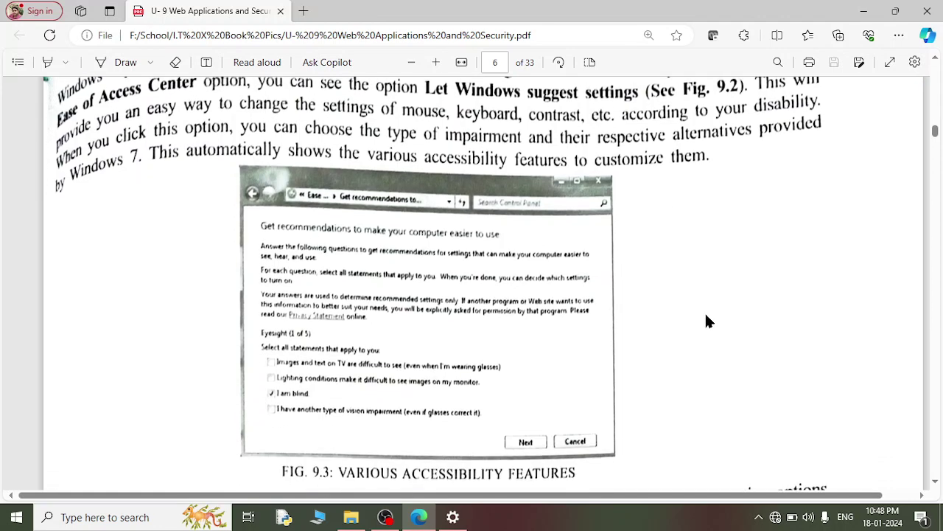
scroll(706, 321, down, 2)
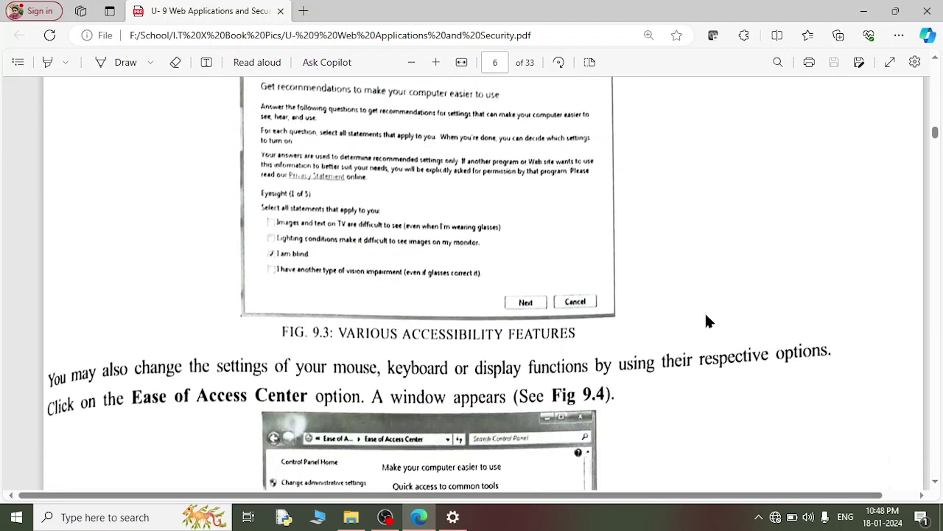
scroll(706, 321, down, 1)
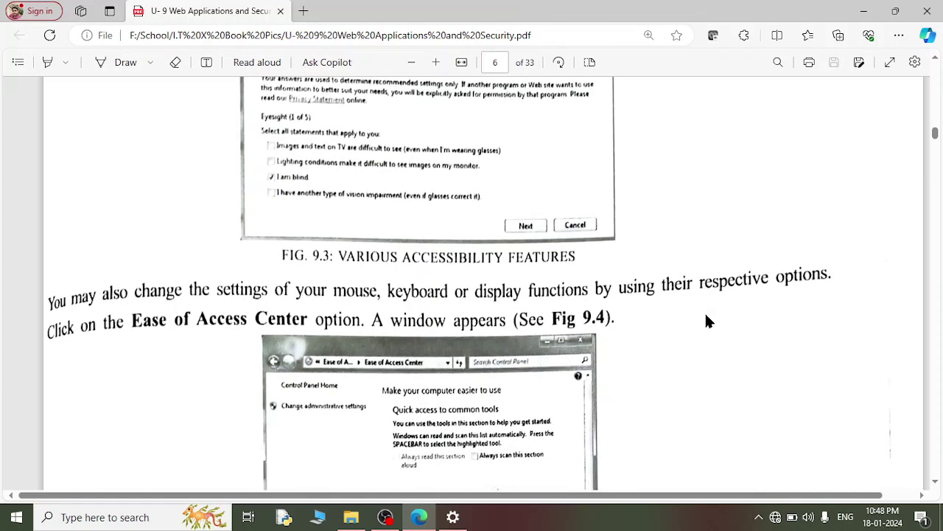
scroll(706, 322, down, 2)
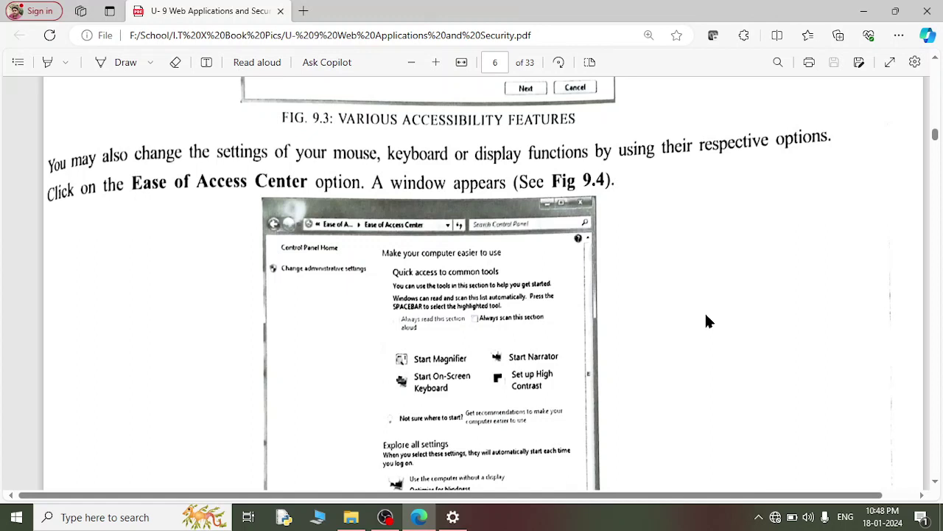
scroll(706, 321, down, 1)
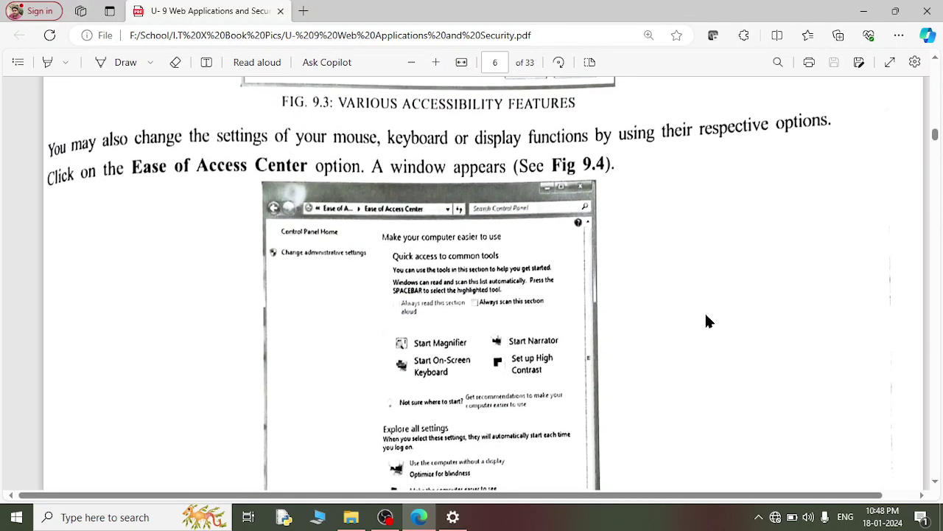
scroll(706, 321, down, 4)
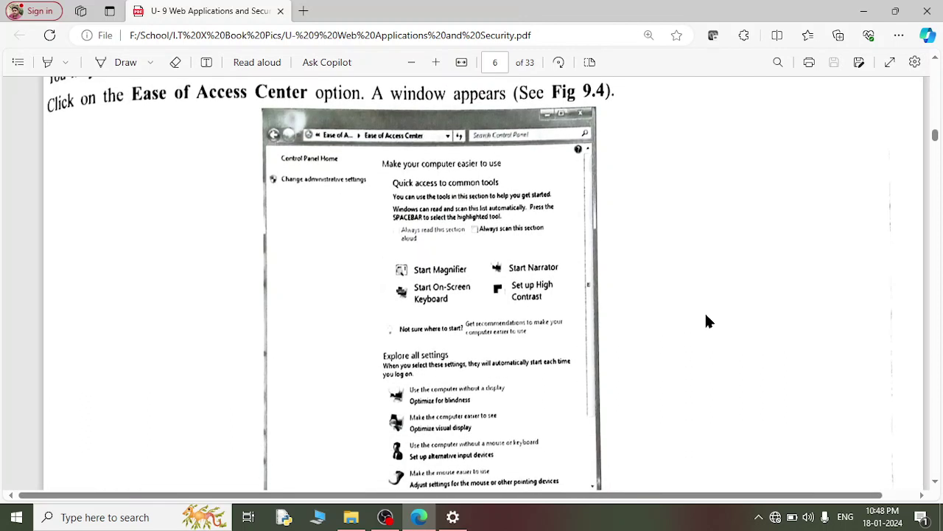
scroll(707, 321, up, 1)
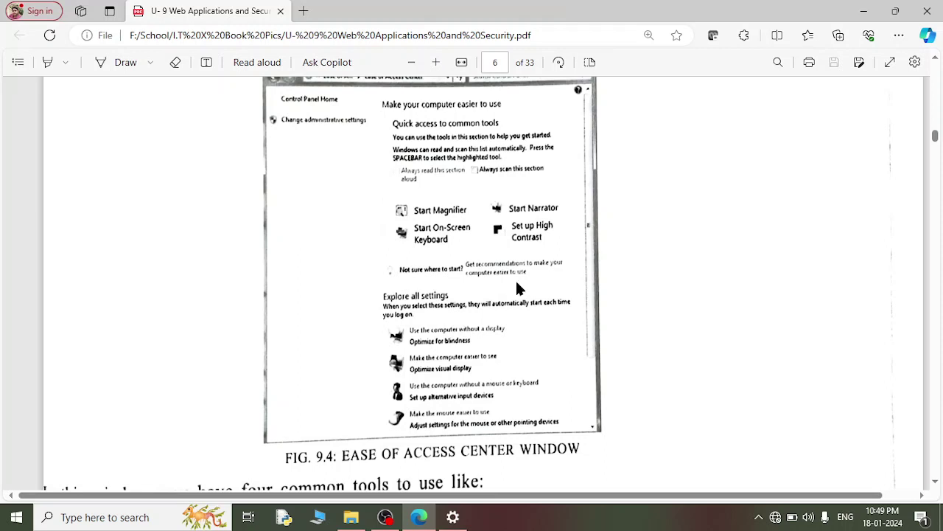
scroll(517, 284, down, 2)
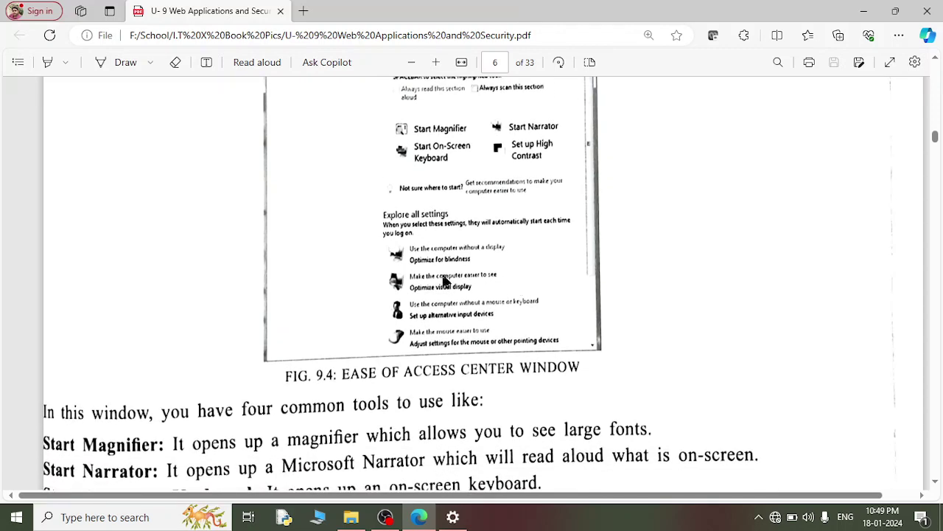
scroll(447, 264, down, 4)
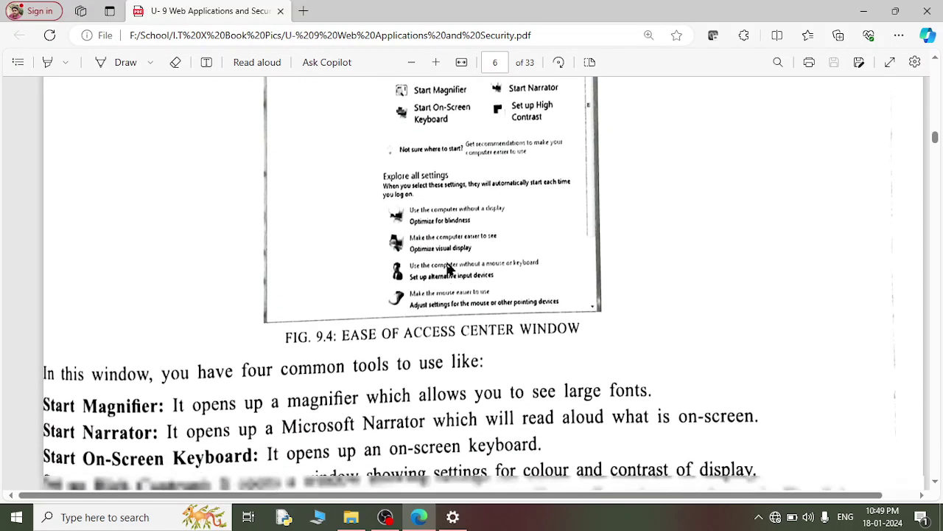
Read the PDF from the four common tools on page 6 through the high contrast instructions and figure 9.5 on page 7.
scroll(447, 264, down, 3)
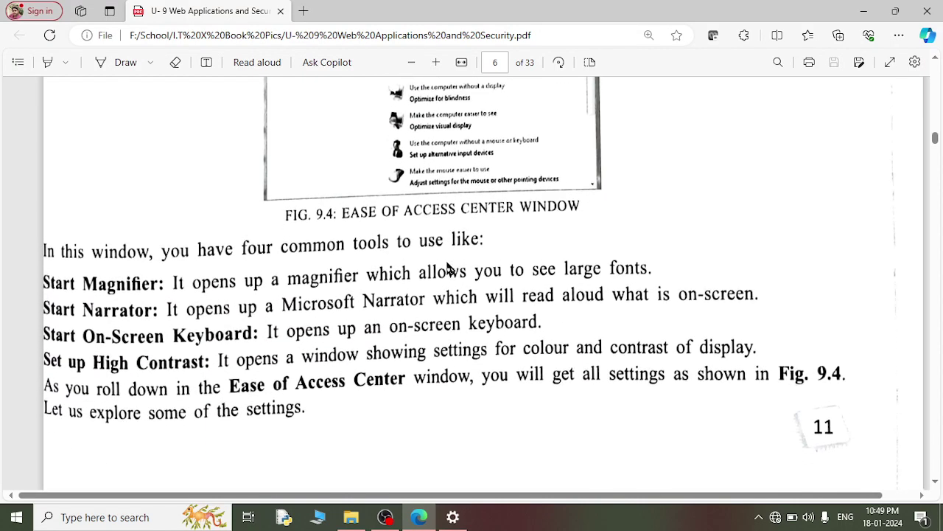
scroll(450, 267, down, 1)
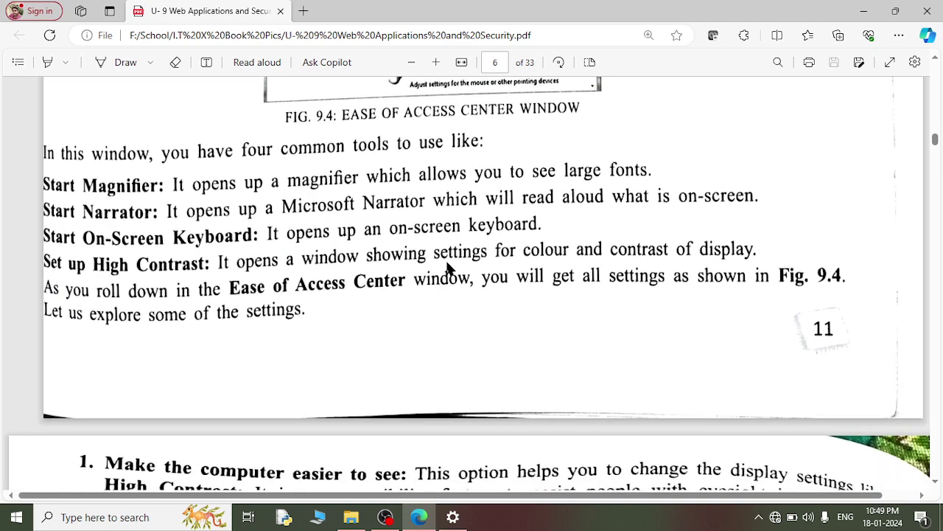
scroll(447, 267, up, 2)
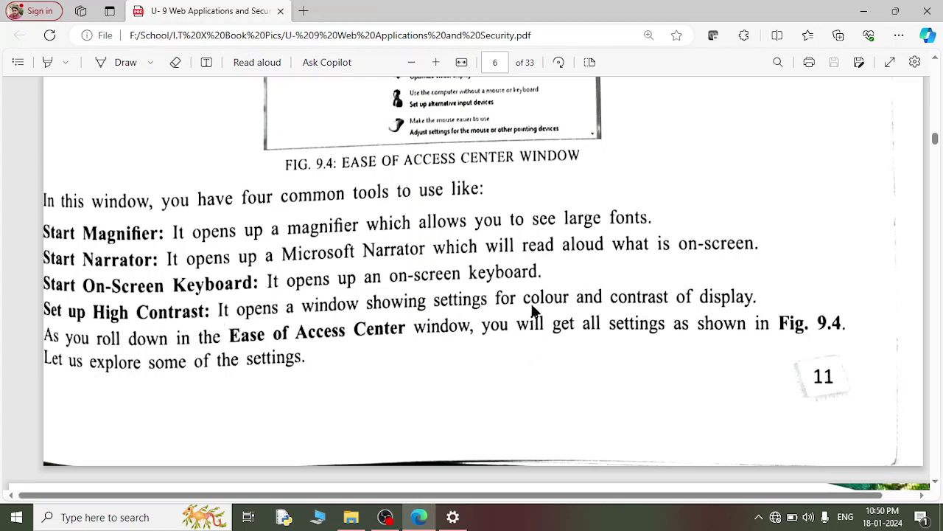
scroll(534, 310, down, 3)
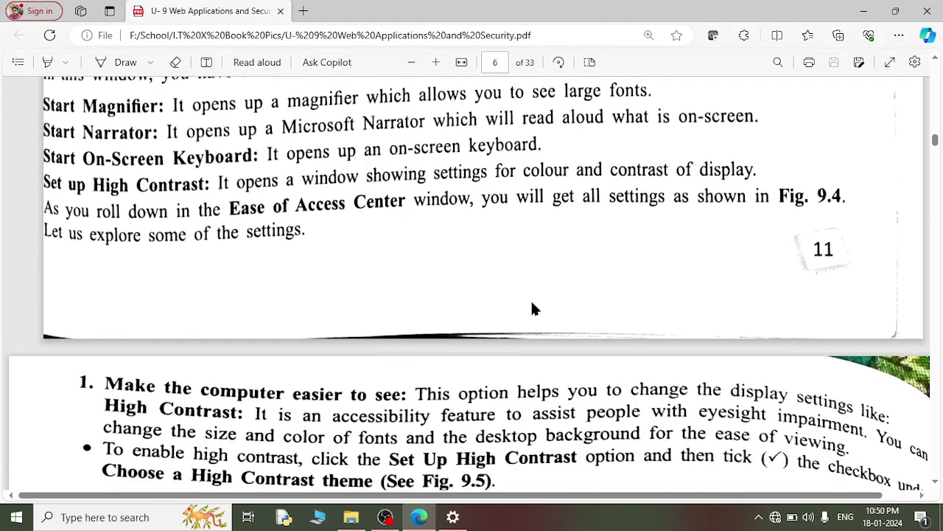
scroll(534, 310, down, 5)
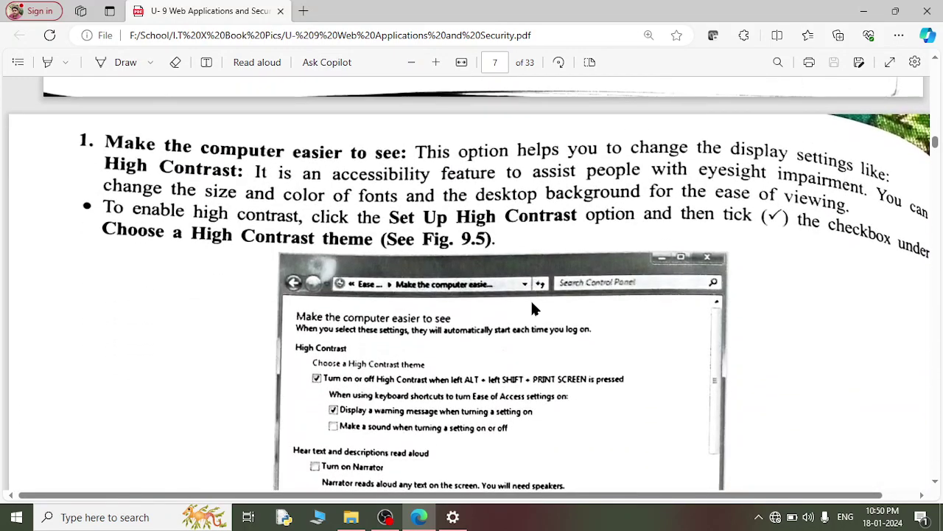
scroll(535, 309, down, 1)
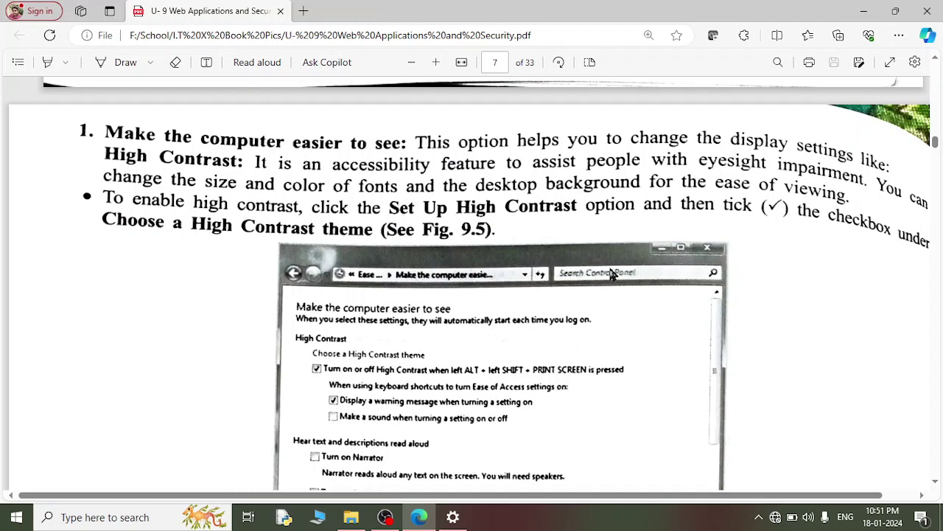
scroll(623, 267, down, 1)
scroll(623, 267, down, 2)
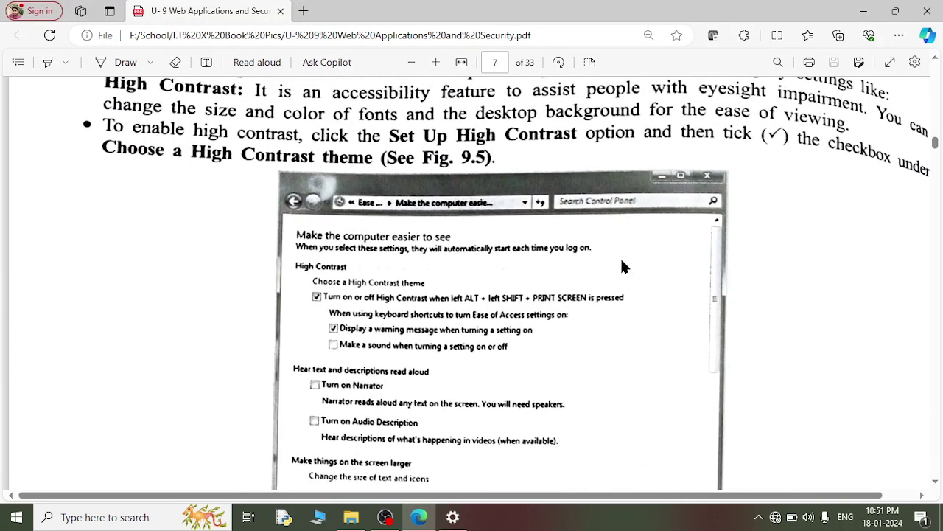
scroll(623, 267, down, 1)
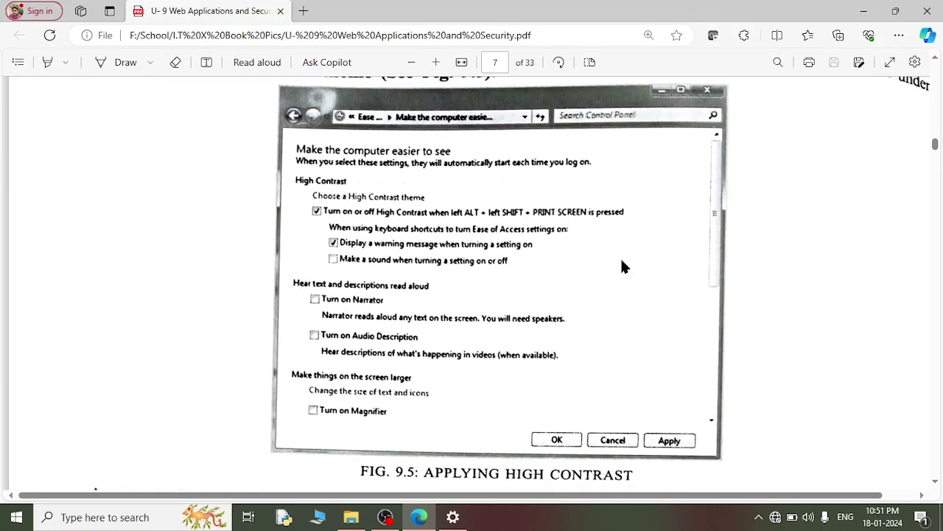
scroll(623, 267, down, 2)
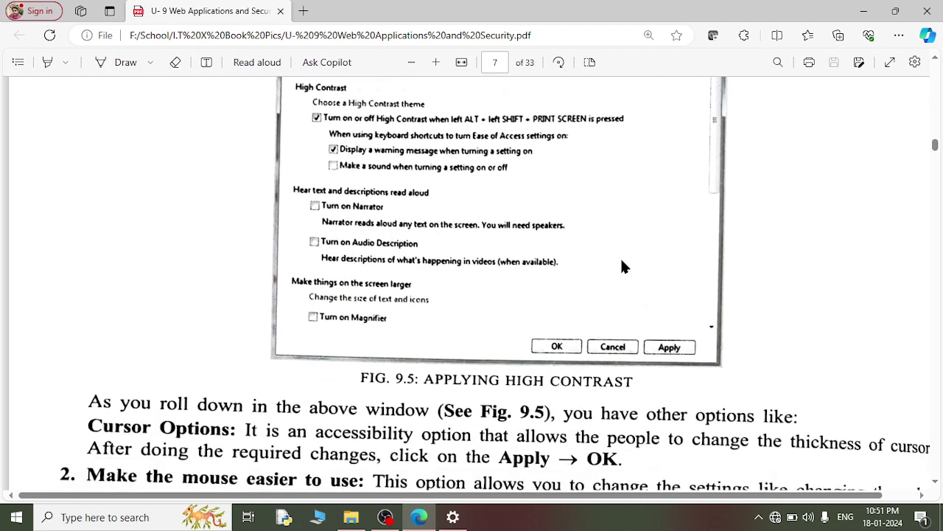
Switch to Windows Settings and examine the Ease of Access Display page, including the text size, app scaling, brightness and personalization options.
click(446, 520)
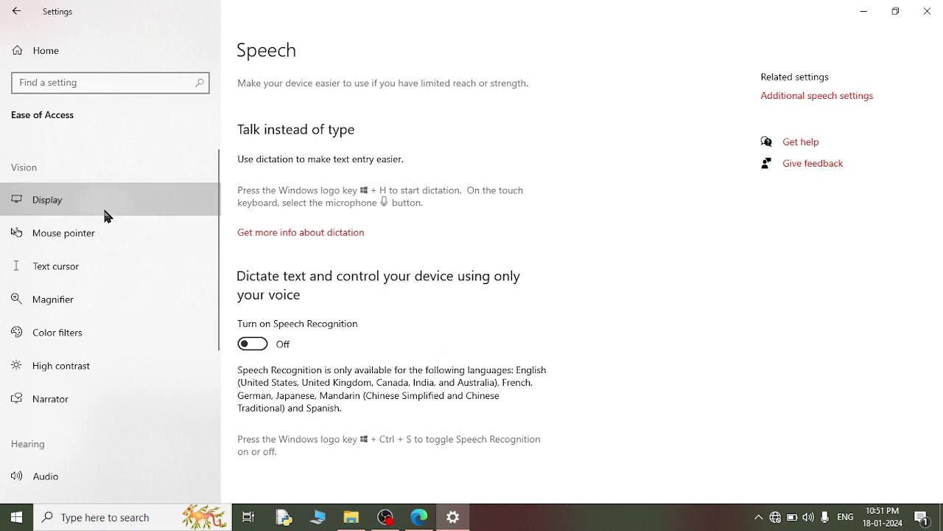
click(105, 215)
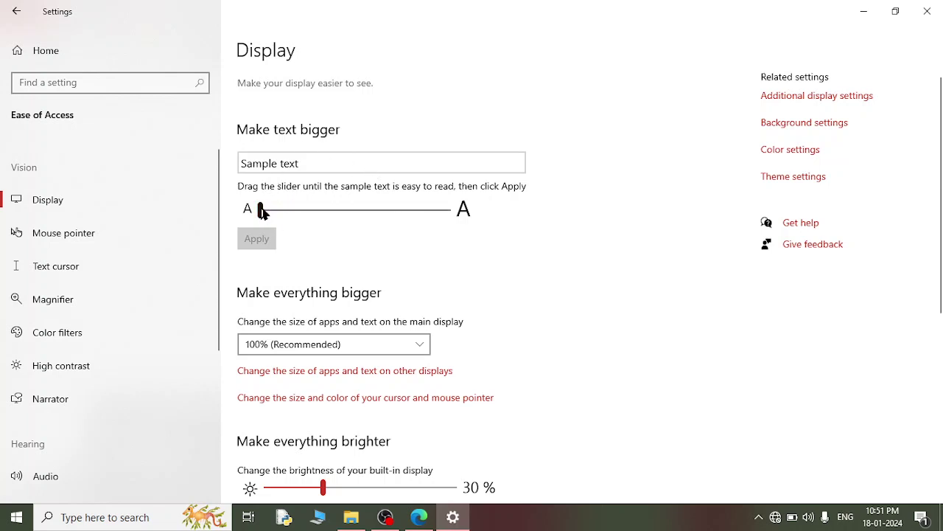
mouse_move(264, 214)
mouse_down()
mouse_move(359, 216)
mouse_move(449, 235)
mouse_move(443, 243)
mouse_move(255, 221)
mouse_up()
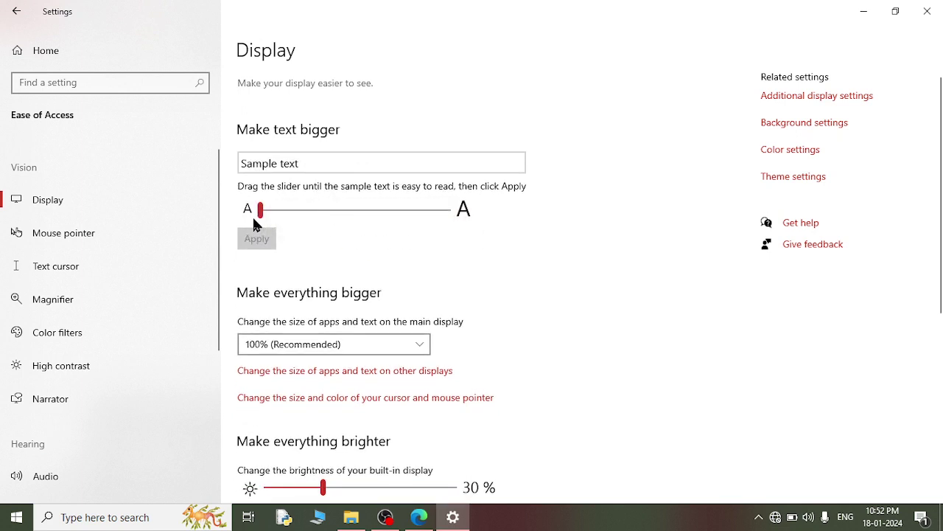
scroll(372, 240, down, 2)
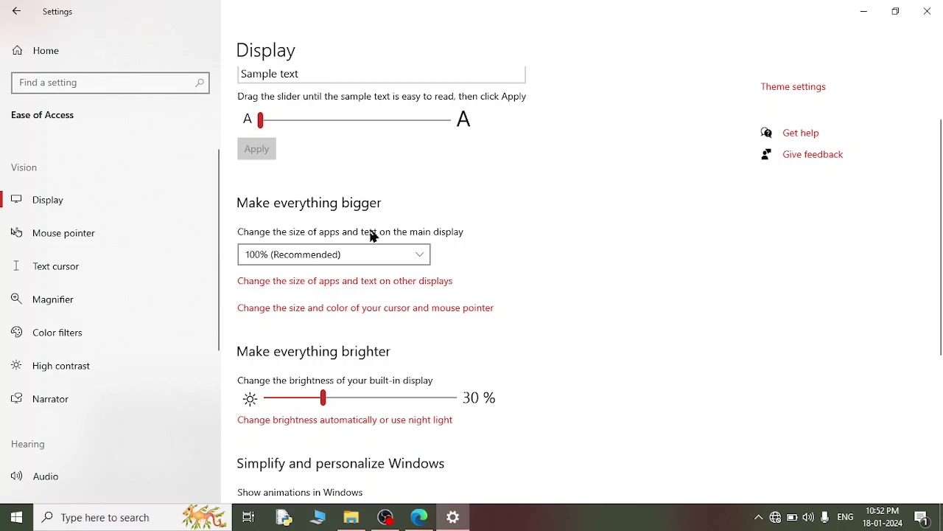
click(418, 255)
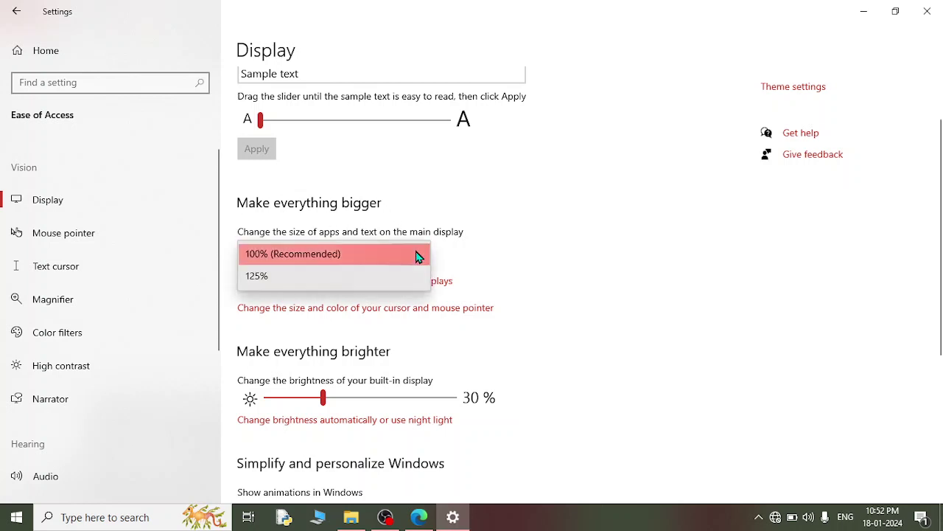
click(505, 294)
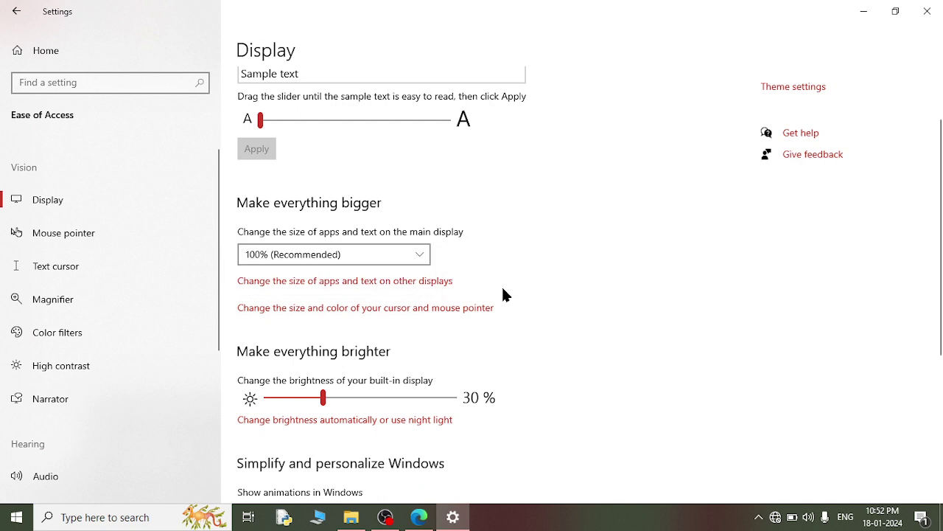
scroll(505, 295, down, 4)
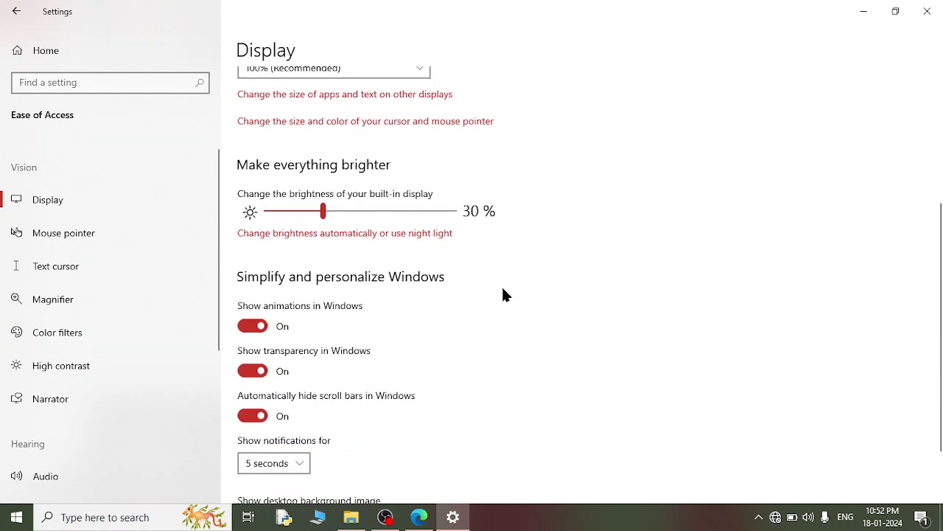
scroll(505, 295, down, 1)
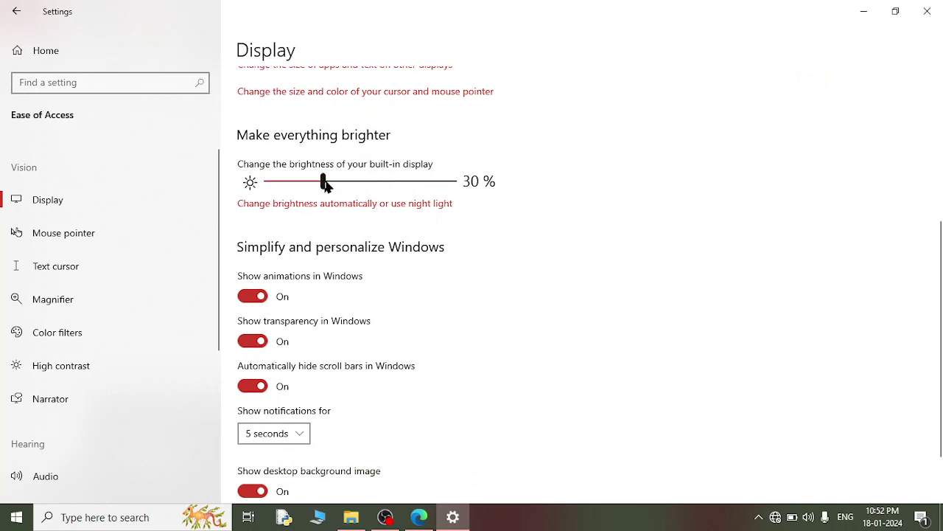
mouse_move(324, 183)
mouse_down()
mouse_move(445, 191)
mouse_move(309, 191)
mouse_move(324, 190)
mouse_up()
scroll(432, 360, down, 2)
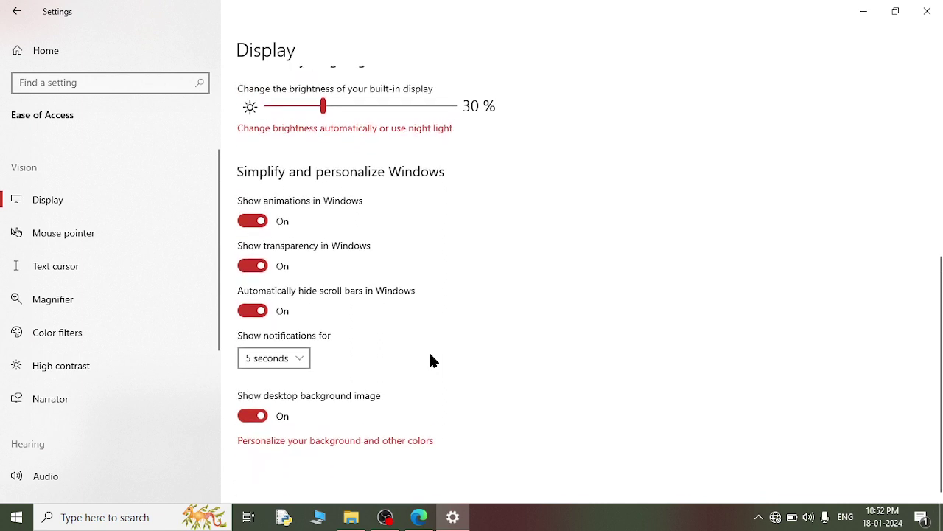
Switch back to the PDF in Edge and read the Cursor Options and Make the mouse easier to use paragraphs.
click(428, 518)
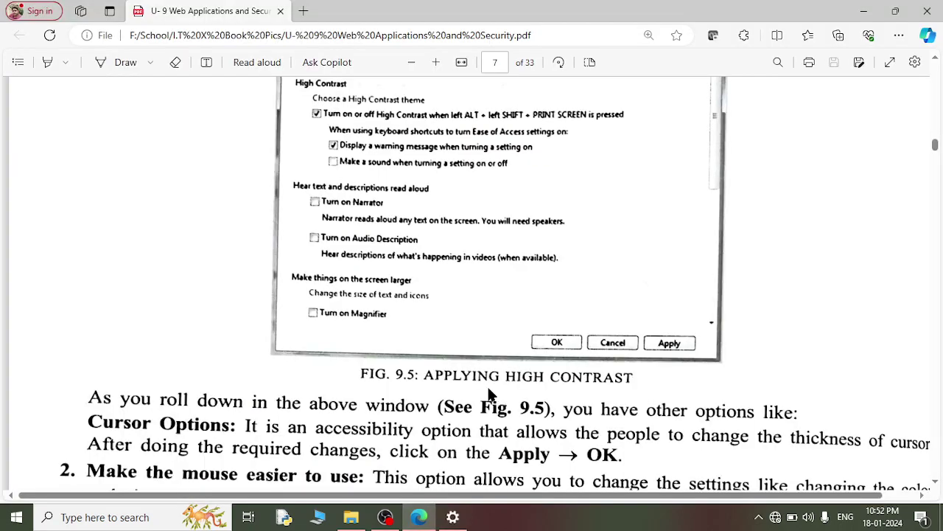
scroll(487, 392, down, 3)
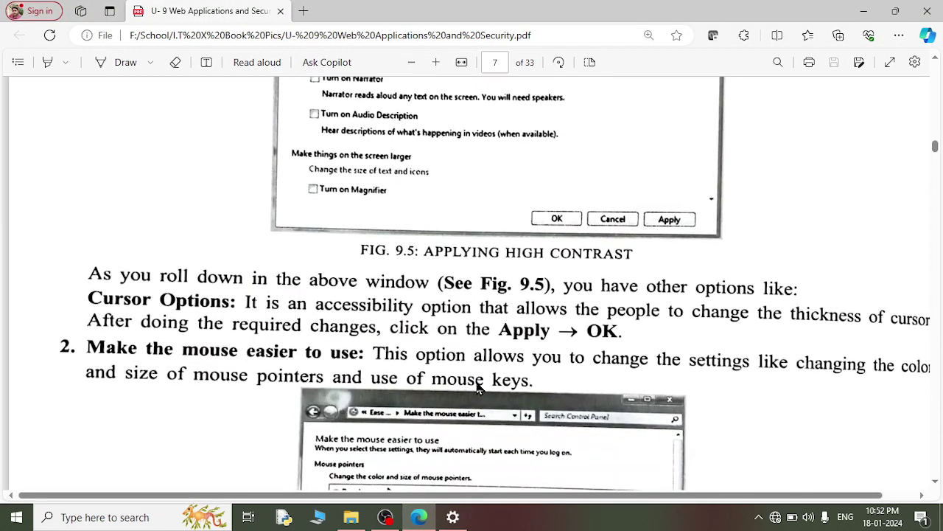
scroll(478, 388, down, 1)
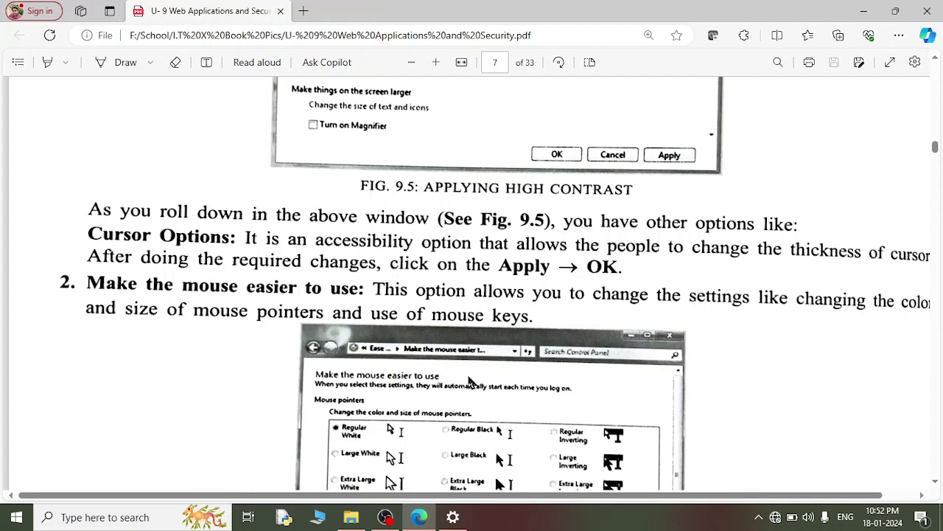
Switch to Windows Settings and view the Mouse pointer page and the Text cursor page with its indicator size control.
click(453, 517)
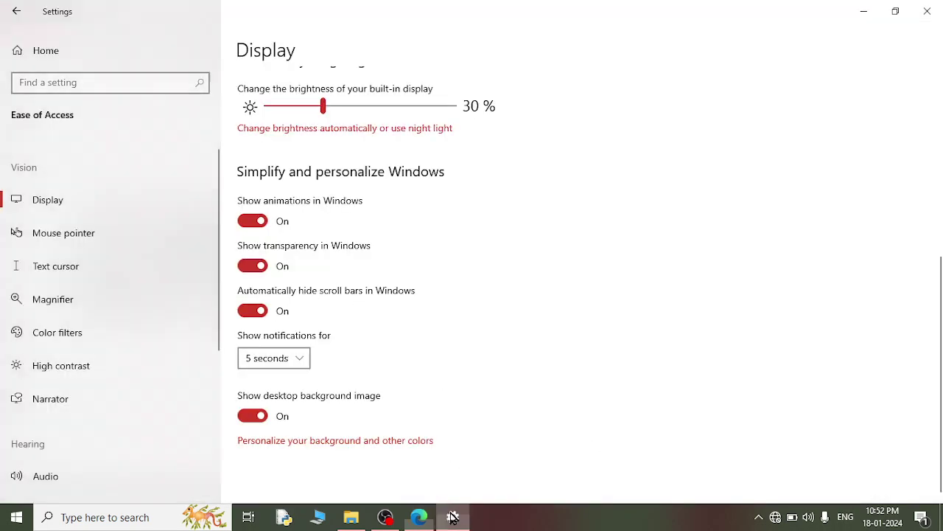
click(87, 236)
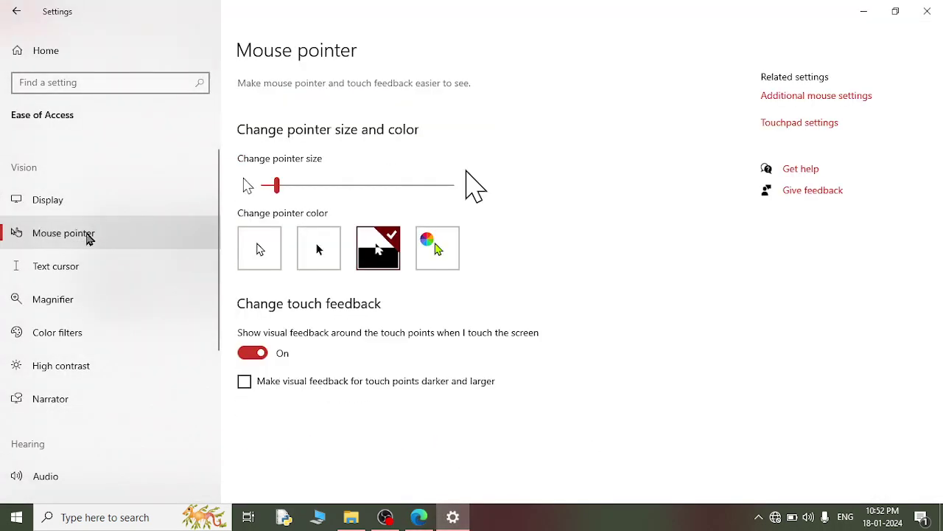
click(65, 276)
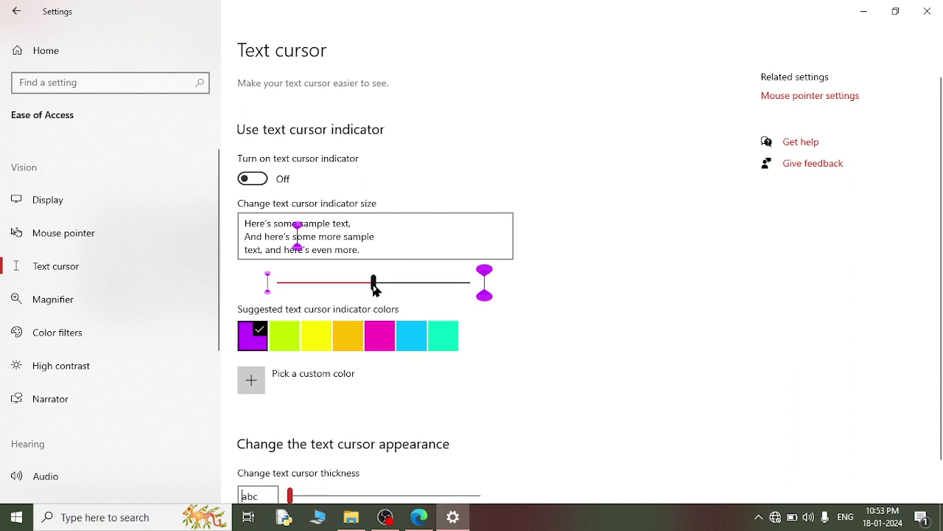
drag(374, 287, 350, 290)
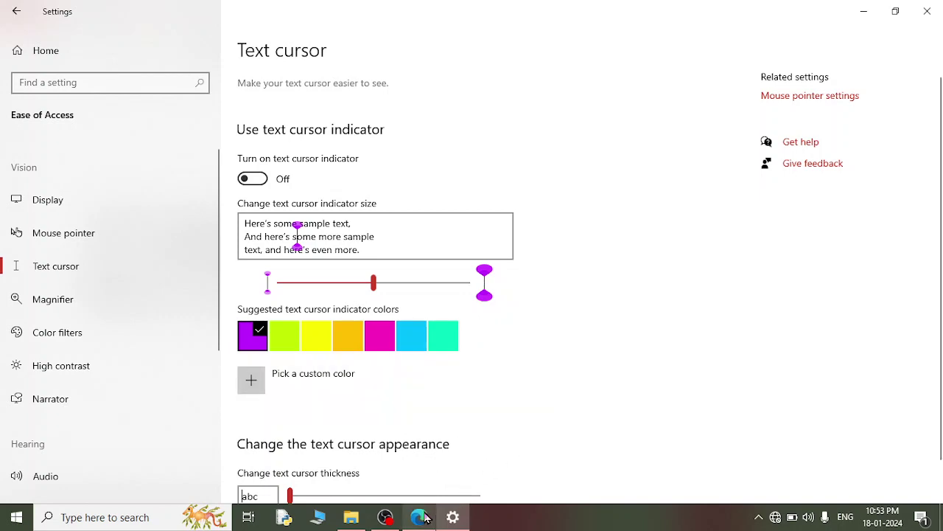
Return to the PDF in Edge and examine the mouse pointer options in the Make the mouse easier to use figure.
mouse_move(425, 518)
click(444, 492)
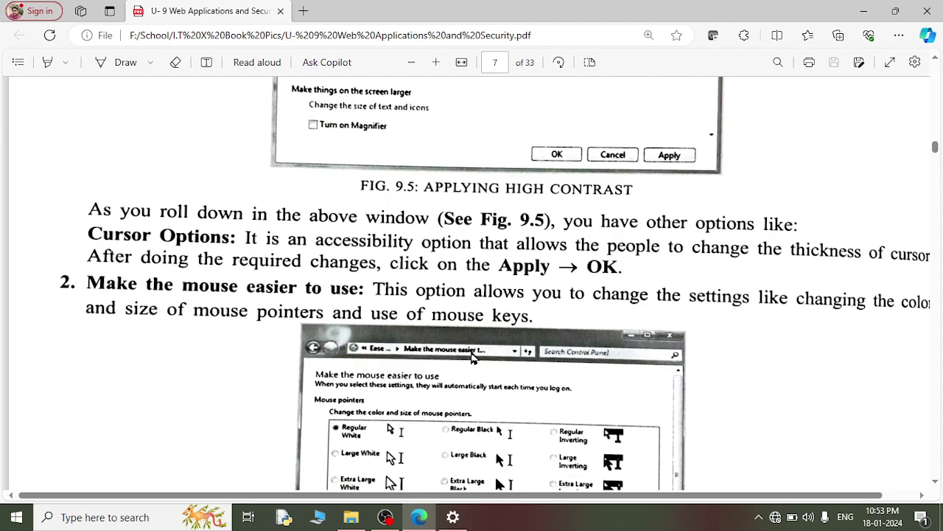
scroll(472, 358, down, 3)
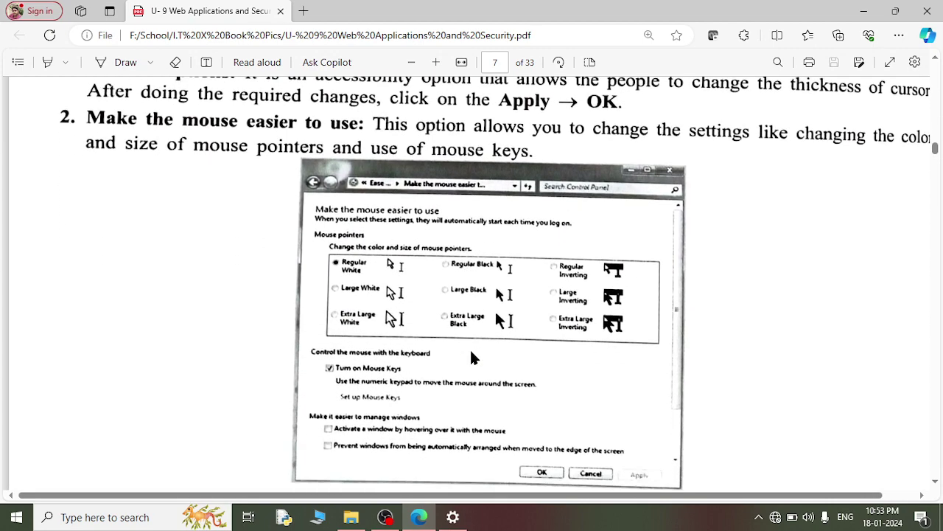
scroll(474, 358, down, 1)
scroll(474, 358, up, 1)
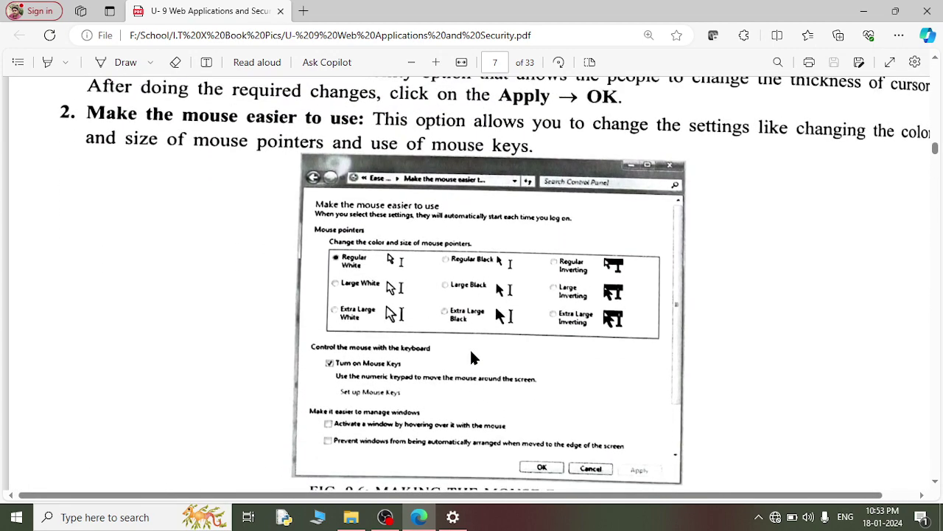
In Windows Settings, try the largest mouse pointer size on the Mouse pointer page and restore the original small size.
click(453, 517)
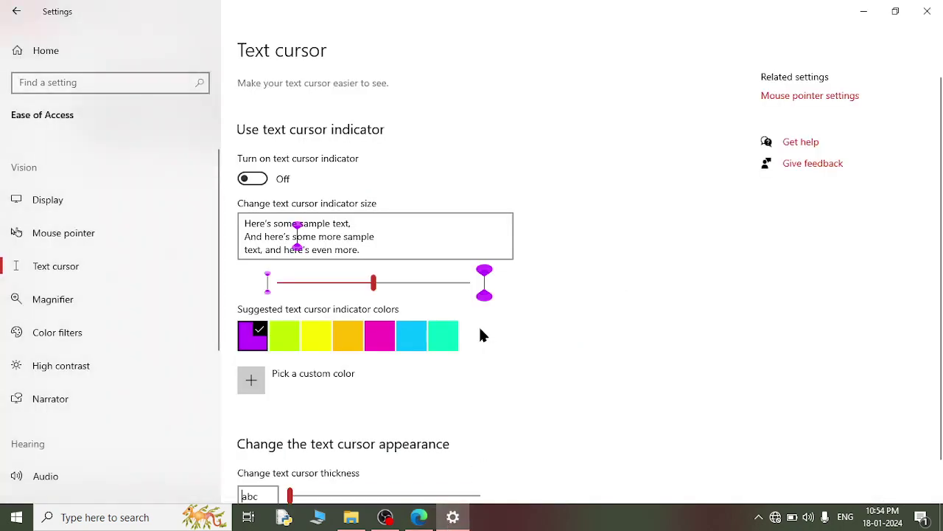
click(82, 236)
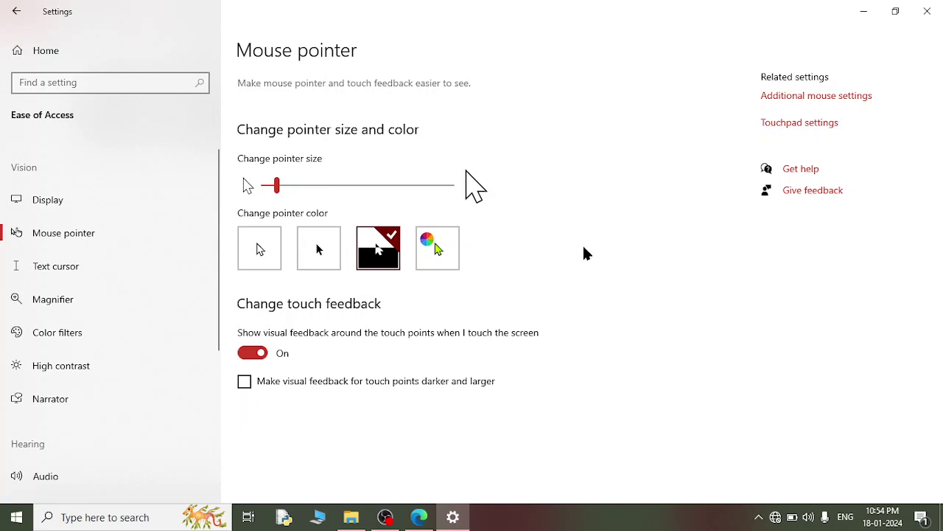
drag(279, 186, 453, 214)
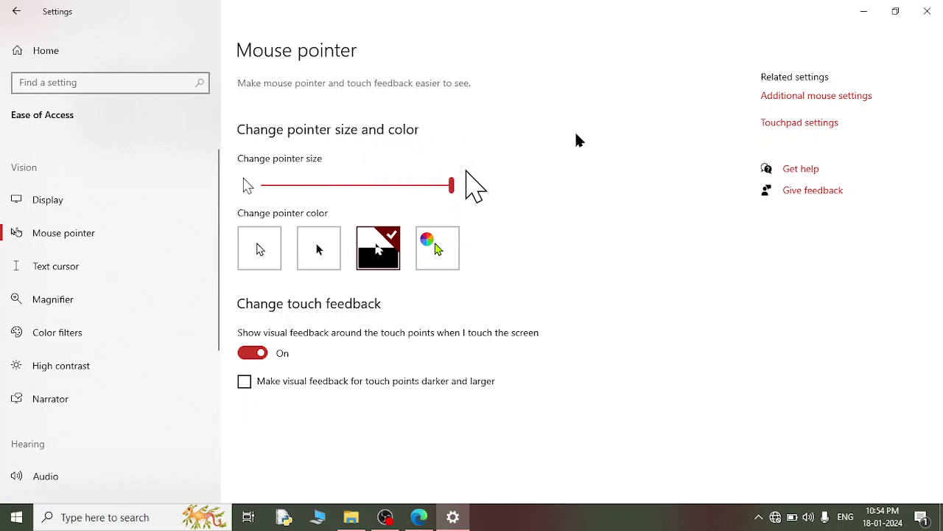
drag(451, 185, 278, 189)
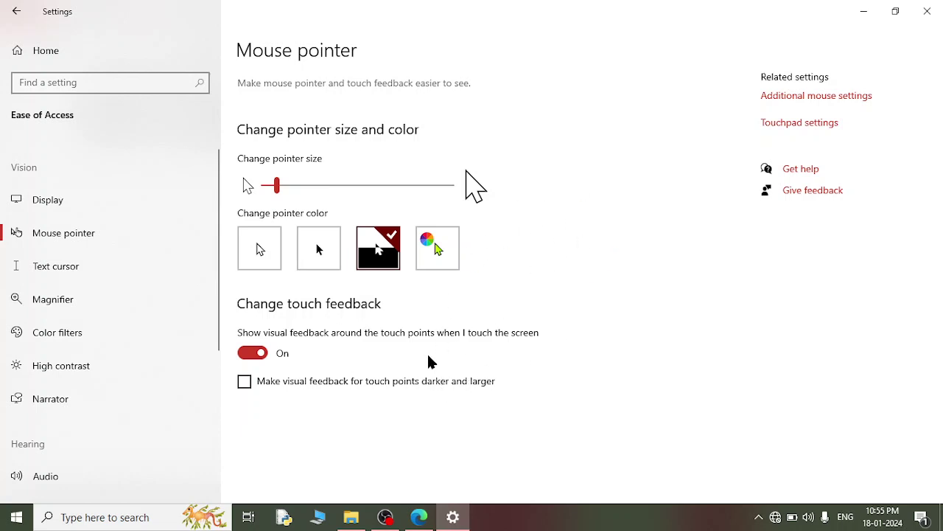
Switch back to the PDF in Edge and read from figure 9.6 through the Mouse keys description and how to enable them.
click(419, 516)
scroll(477, 379, down, 4)
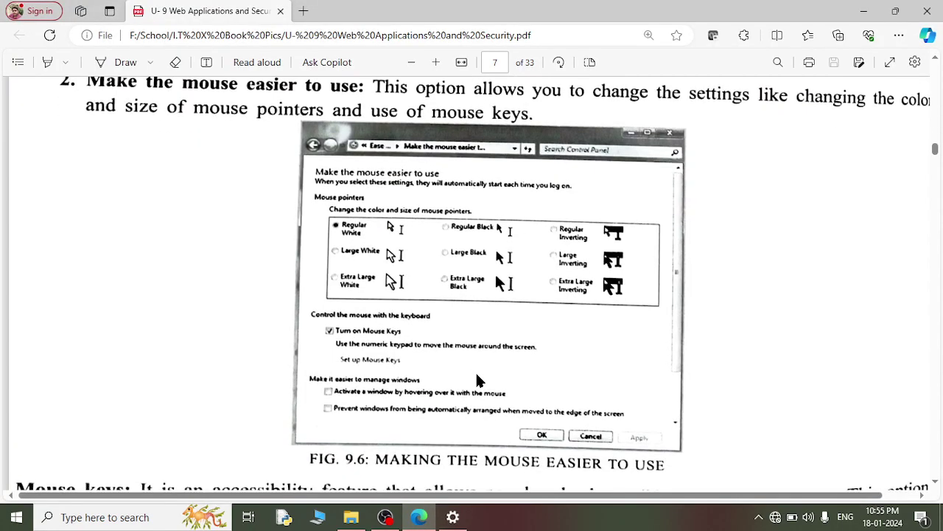
scroll(477, 380, down, 2)
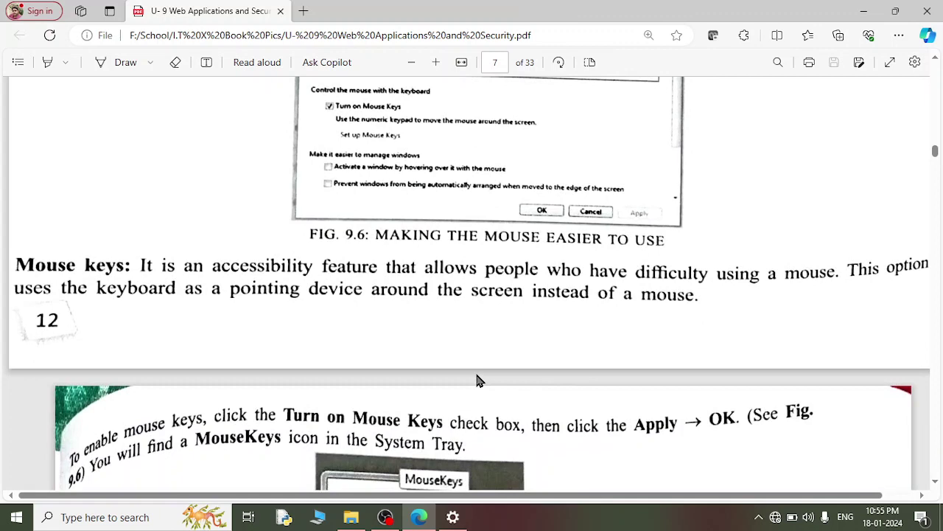
scroll(477, 379, down, 2)
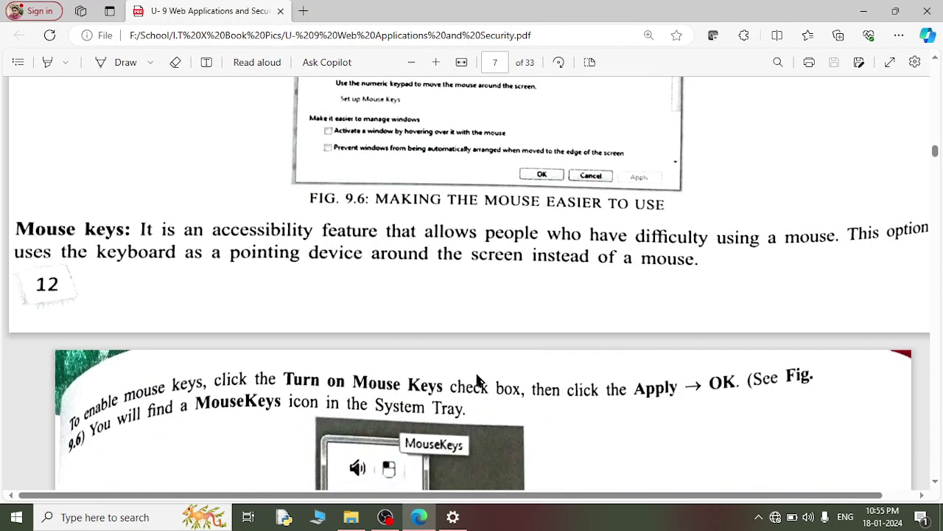
Read the PDF's Mouse keys instructions and examine figure 9.7 with the MouseKeys icon in the System Tray.
scroll(477, 380, up, 2)
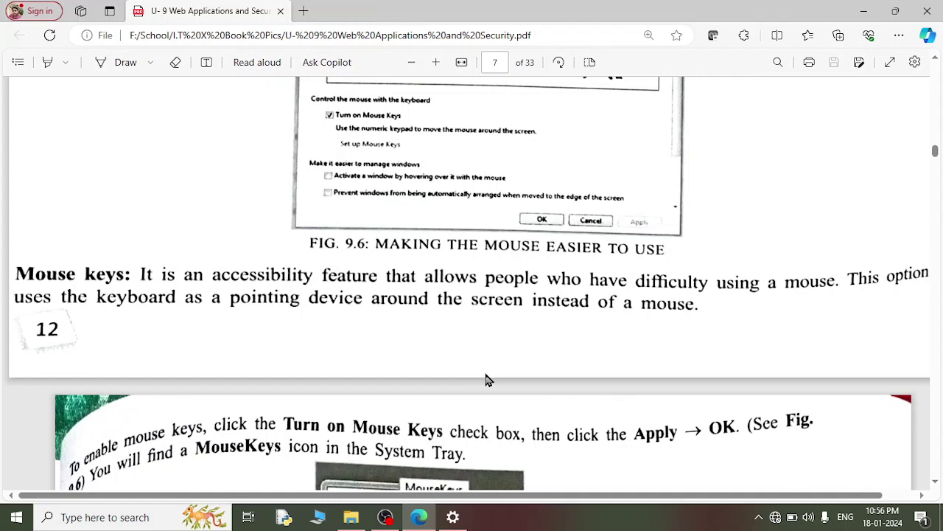
scroll(551, 382, down, 3)
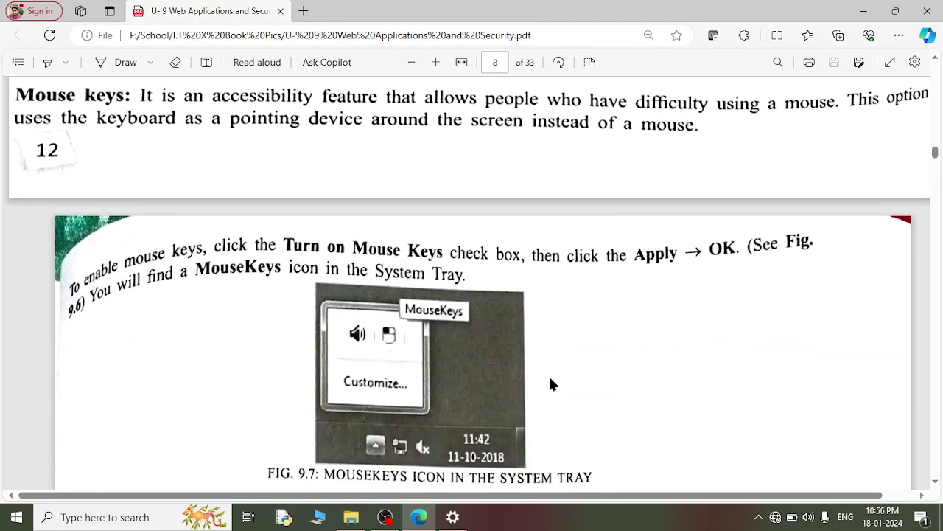
scroll(551, 382, down, 3)
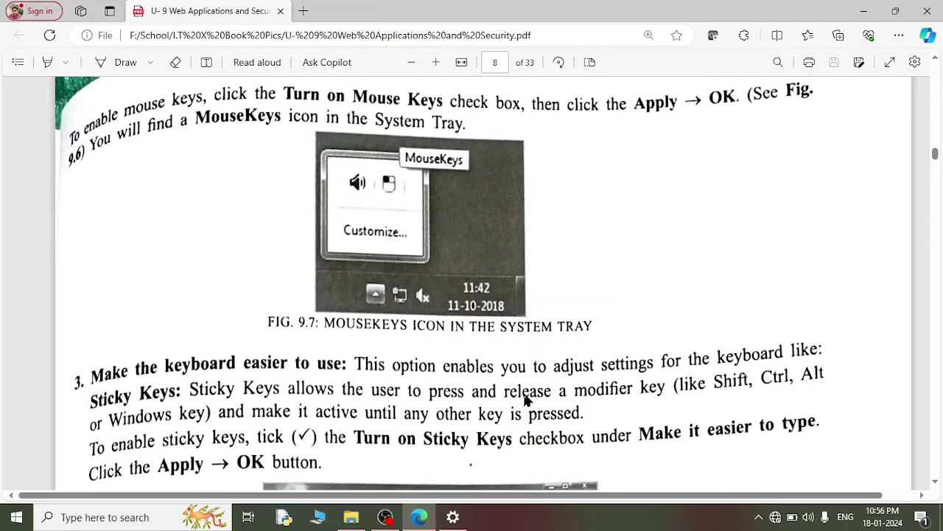
Switch to Windows Settings, view the primary button choices in the additional mouse settings, and go back to the Mouse pointer page.
click(452, 517)
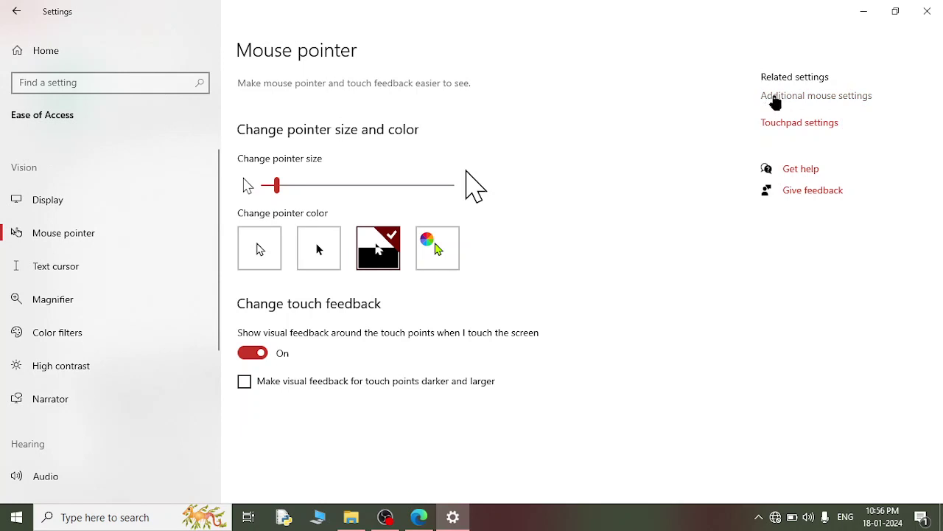
click(775, 97)
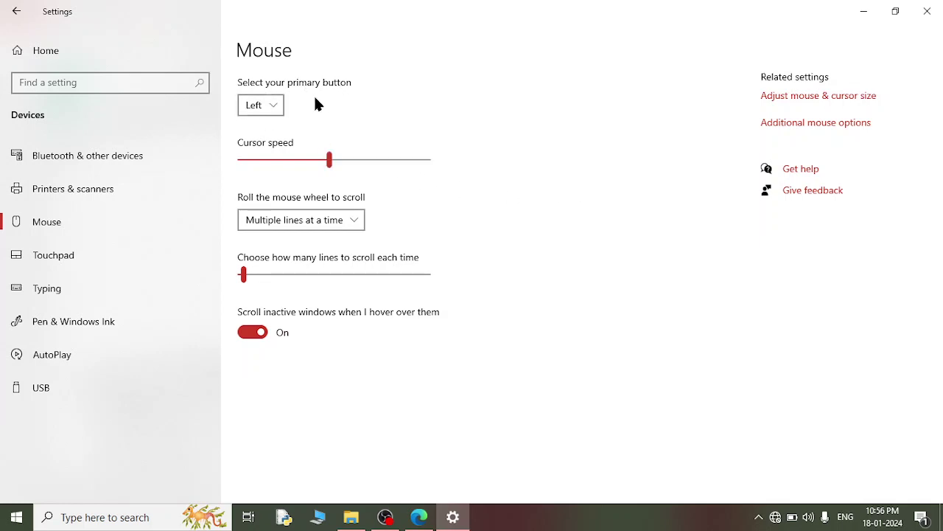
click(280, 107)
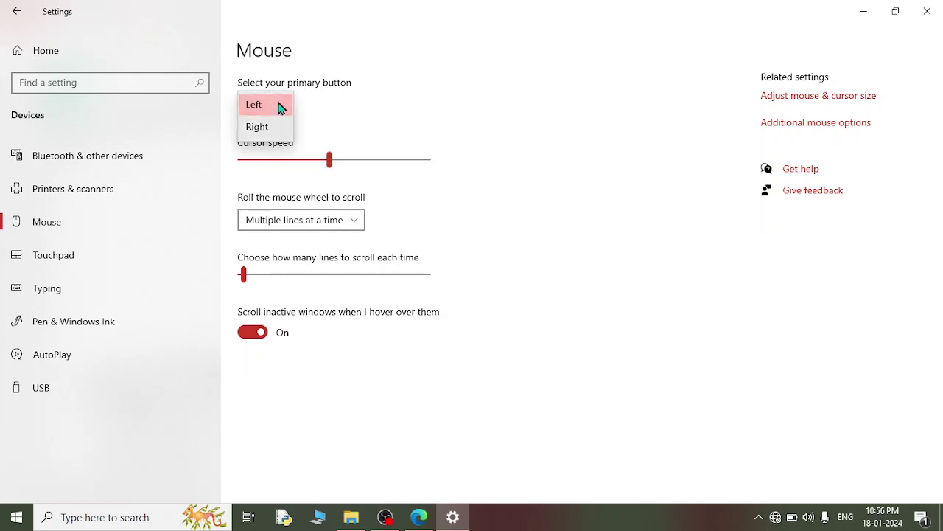
click(351, 115)
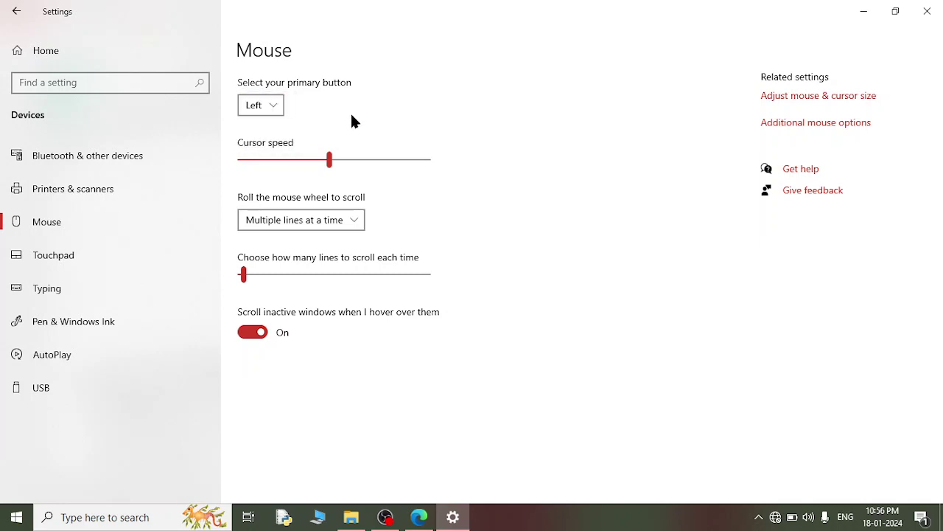
click(17, 22)
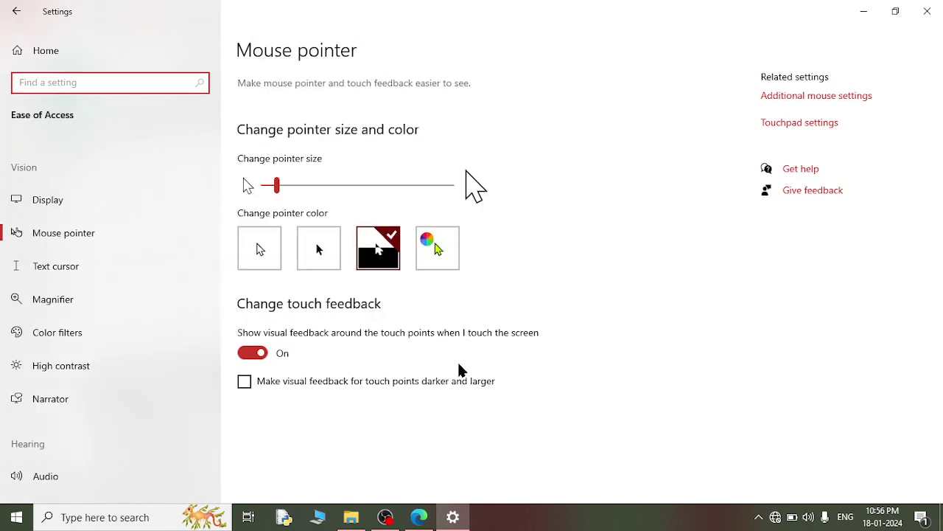
Return to the PDF in Edge and read the Sticky Keys section together with figure 9.8 on making the keyboard easier to use.
click(419, 517)
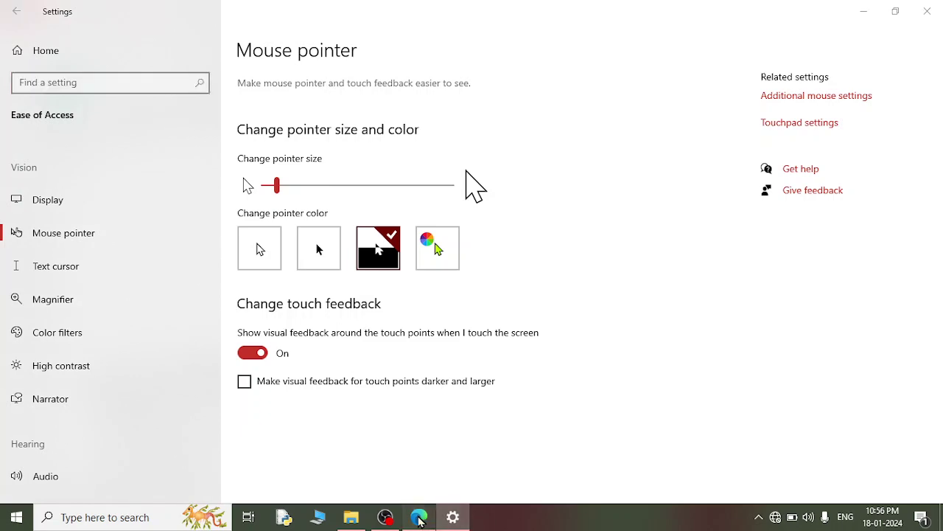
scroll(454, 450, down, 3)
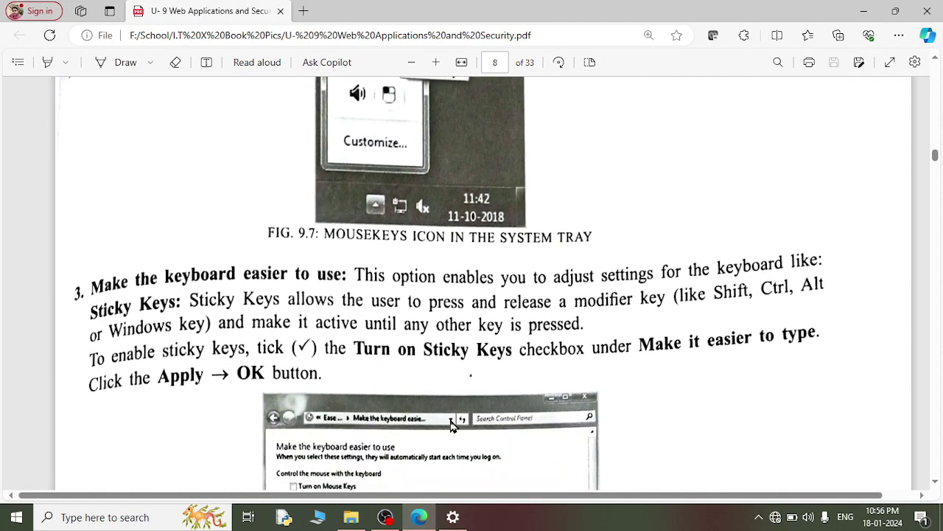
scroll(451, 422, down, 1)
scroll(452, 426, down, 2)
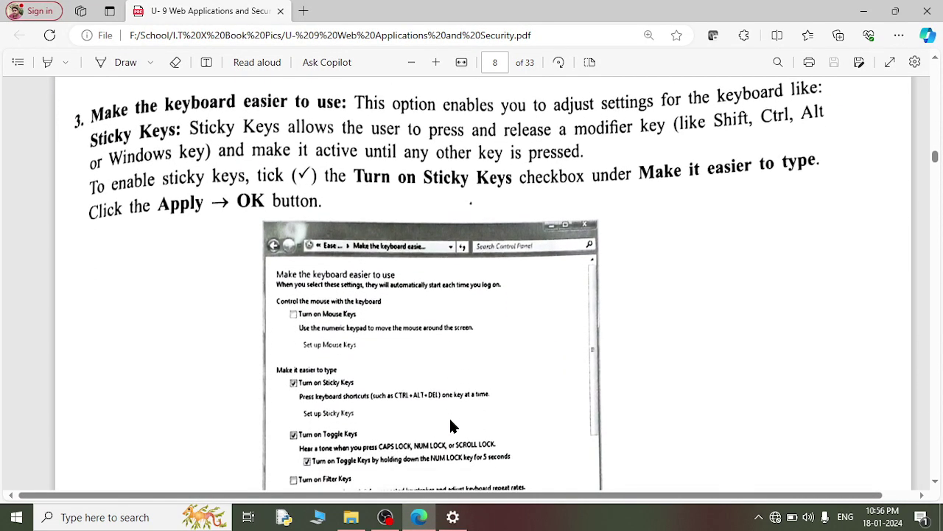
scroll(452, 426, down, 2)
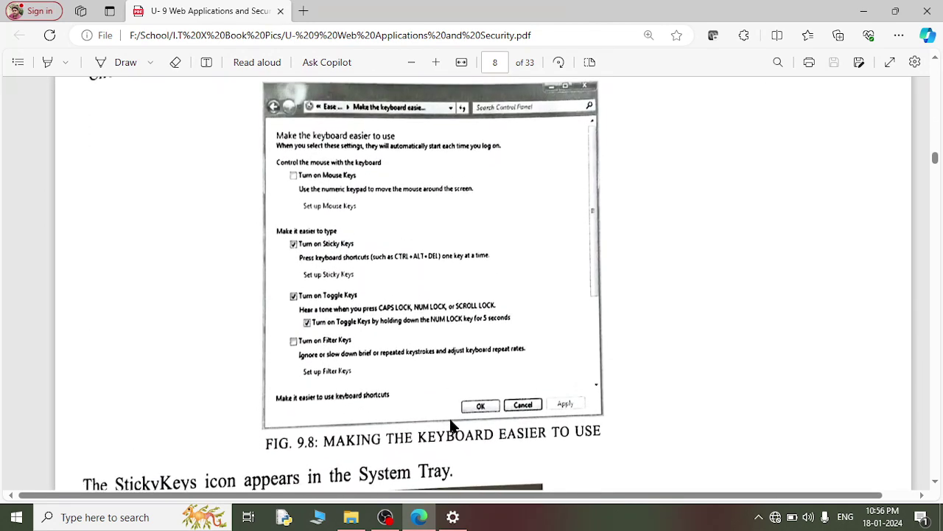
scroll(452, 426, up, 1)
scroll(452, 426, up, 1)
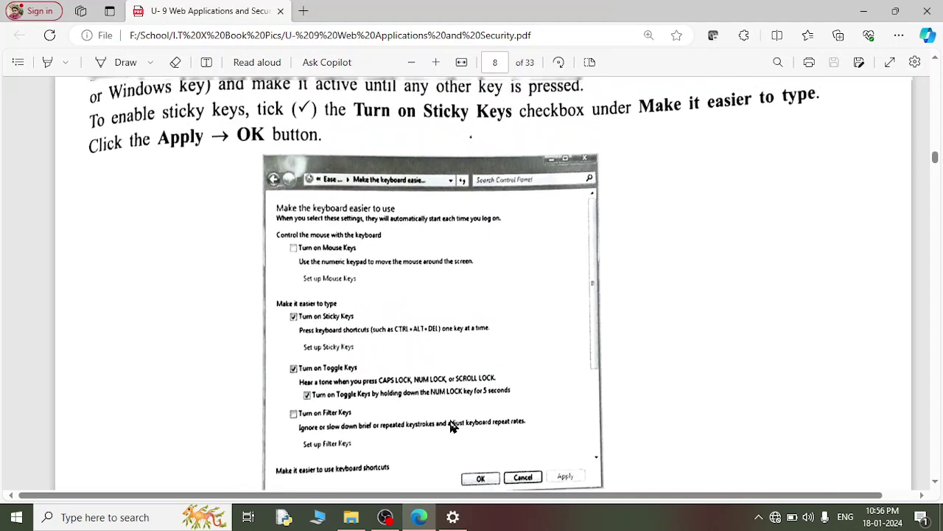
scroll(451, 426, down, 2)
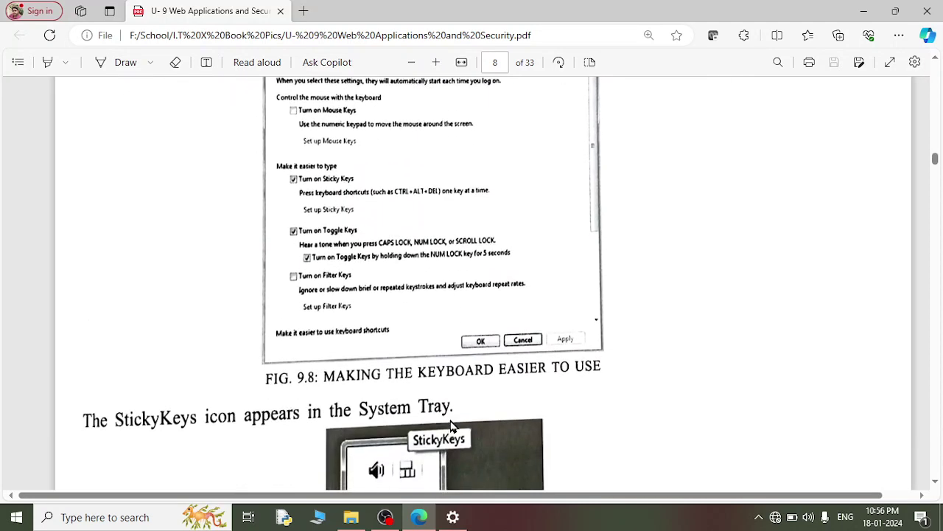
scroll(452, 426, up, 1)
scroll(452, 426, up, 2)
scroll(451, 426, down, 1)
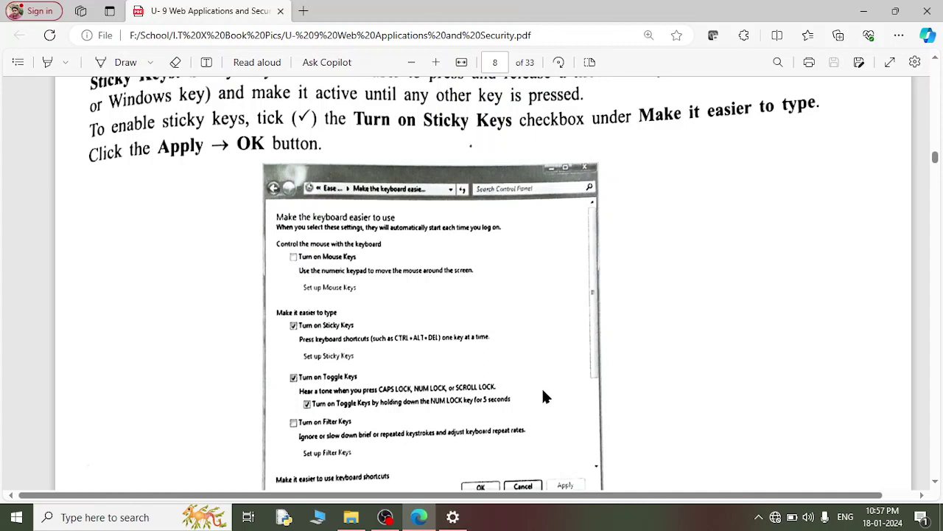
Read on in the PDF from the StickyKeys tray icon figure through the Know More note to the Toggle Keys section and its figure.
scroll(543, 392, down, 1)
scroll(544, 396, down, 5)
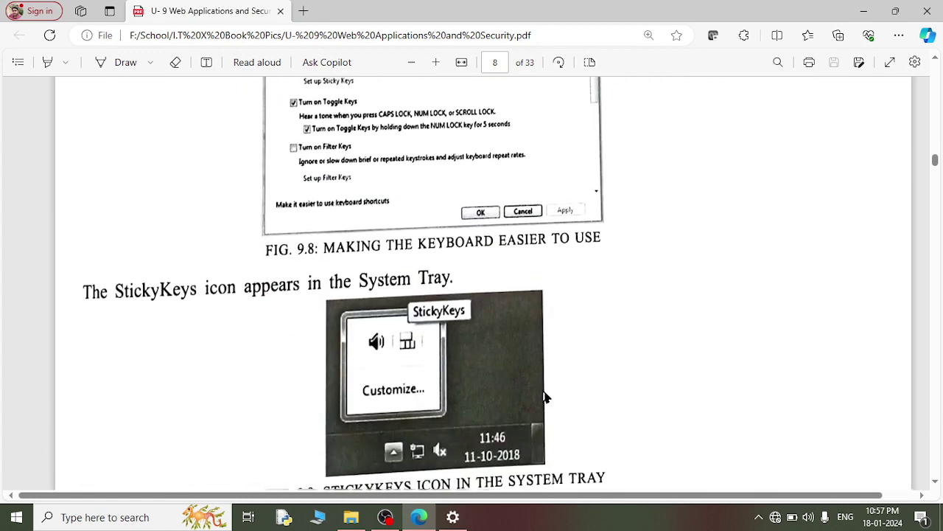
scroll(543, 397, down, 3)
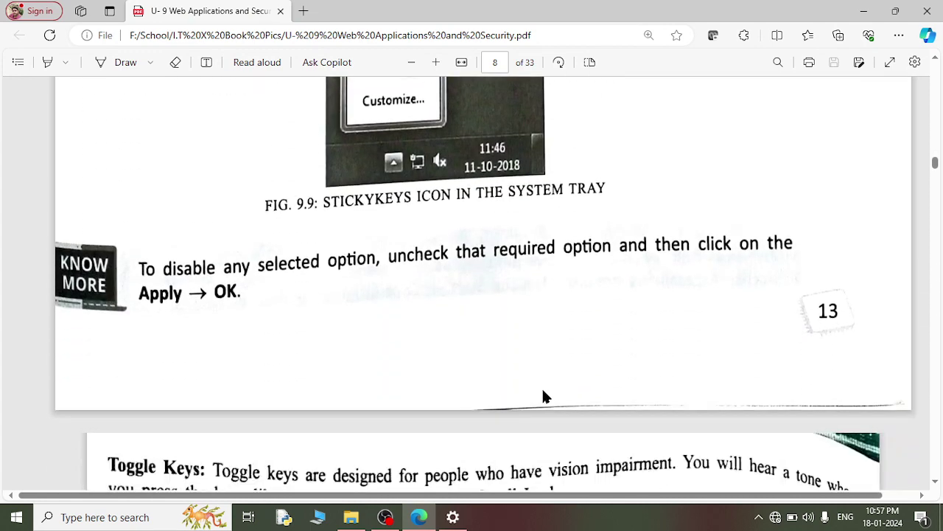
scroll(543, 396, down, 3)
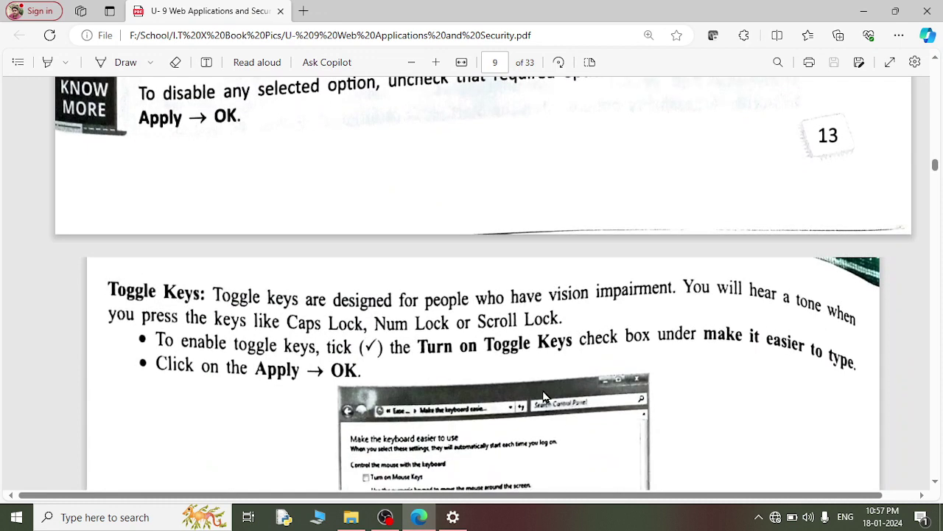
scroll(543, 396, down, 1)
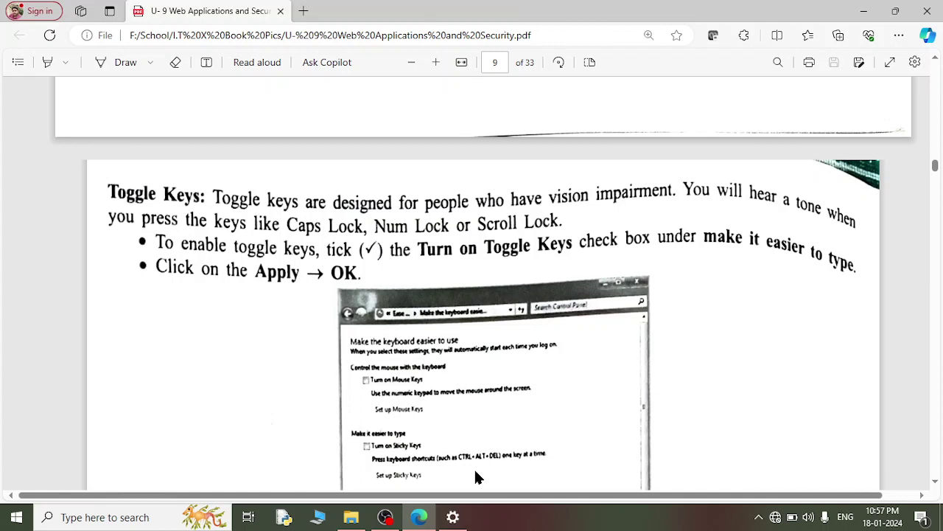
scroll(514, 394, down, 3)
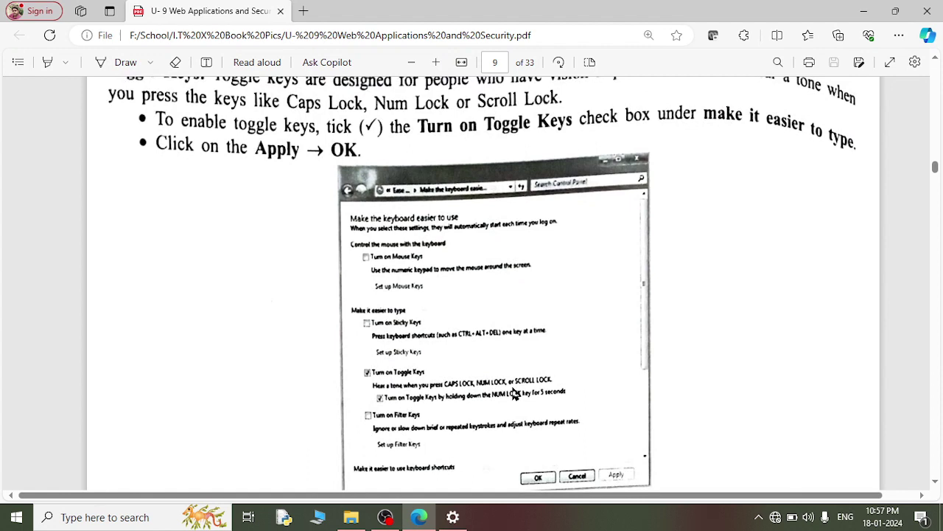
Switch to Windows Settings and open the Keyboard page in the Interaction section of Ease of Access.
click(452, 517)
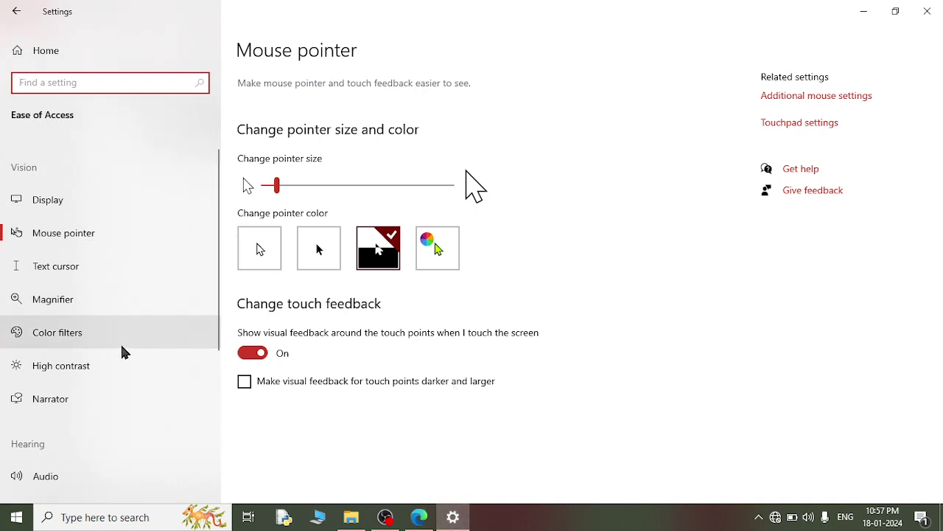
scroll(124, 352, down, 1)
scroll(123, 352, up, 1)
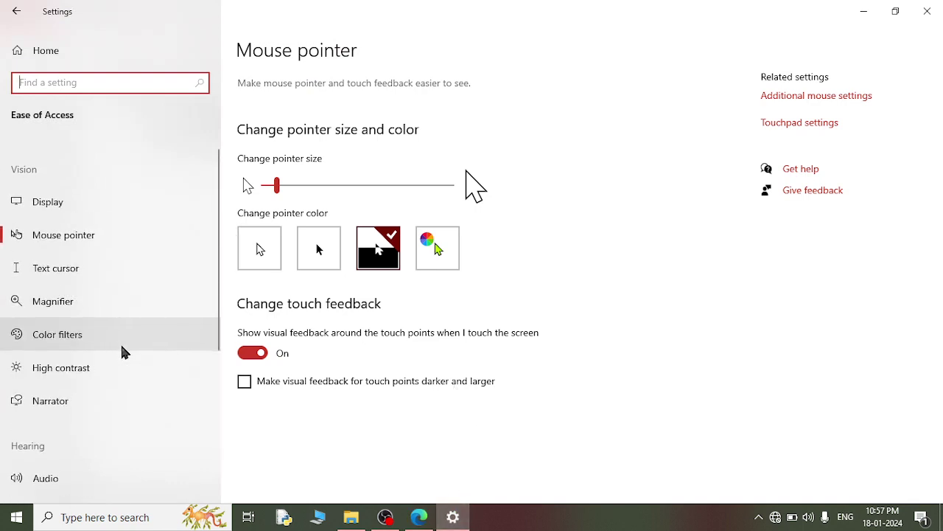
scroll(123, 353, down, 3)
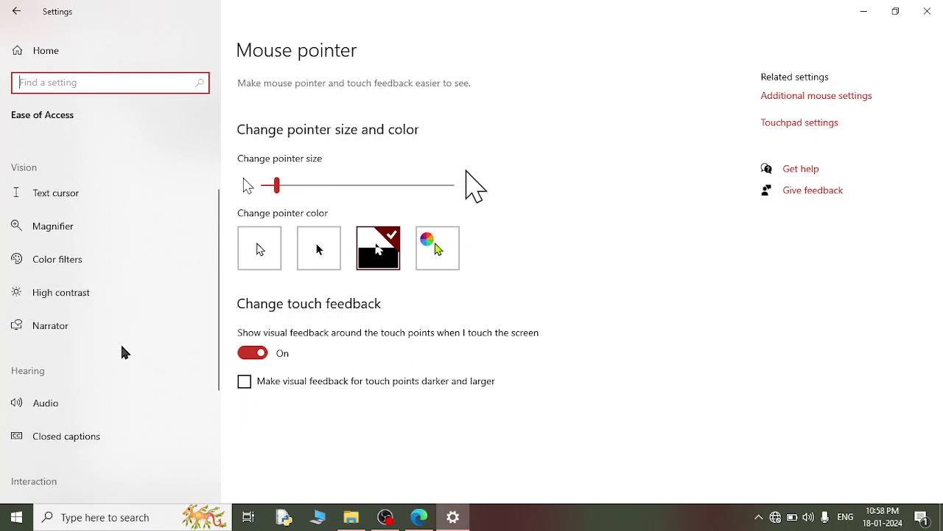
scroll(124, 352, down, 5)
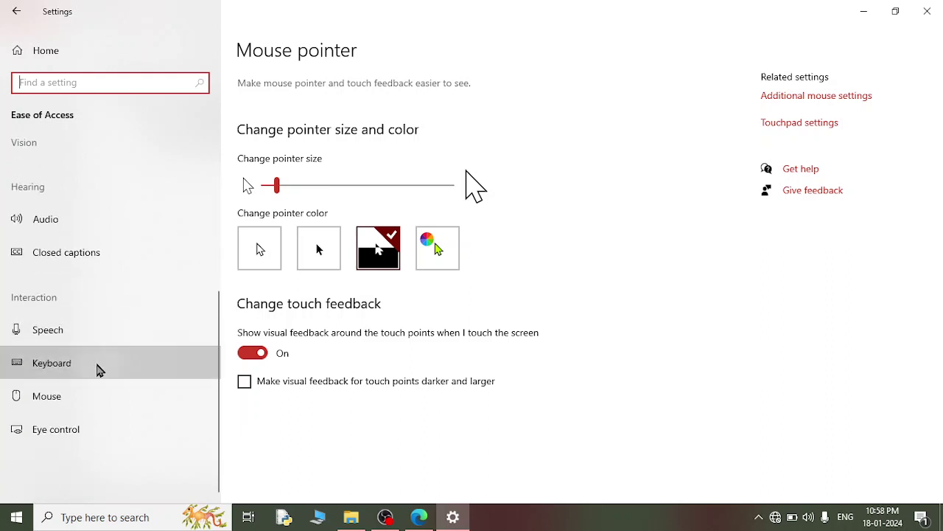
click(100, 370)
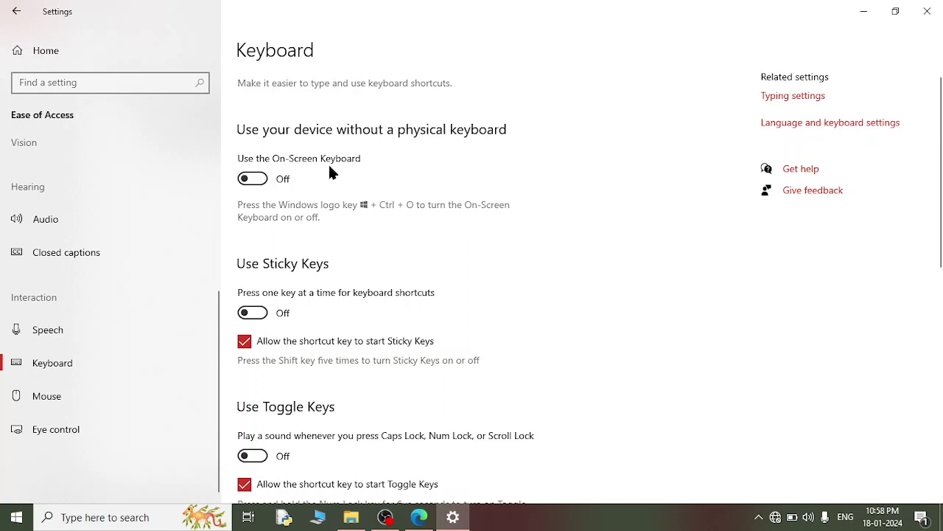
Try displaying the On-Screen Keyboard from the Keyboard page, closing and reopening it, and turn it off again.
click(259, 183)
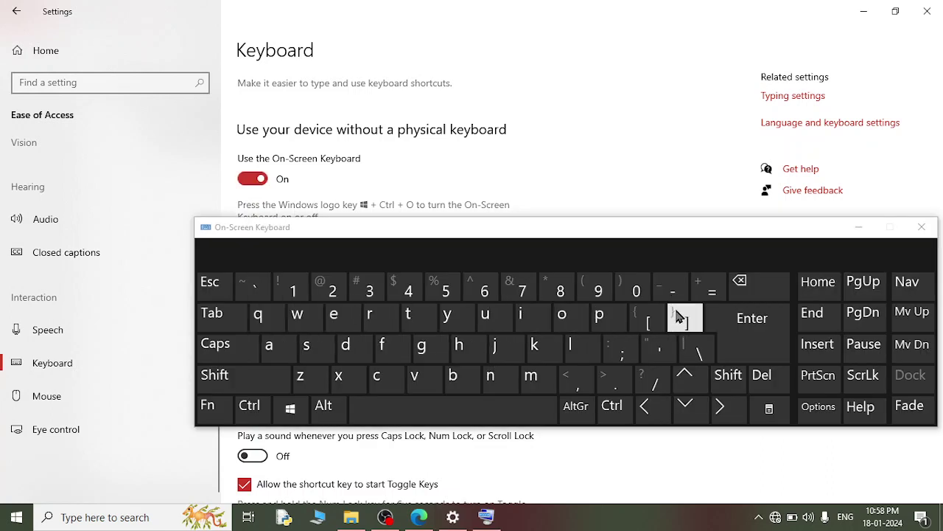
click(921, 227)
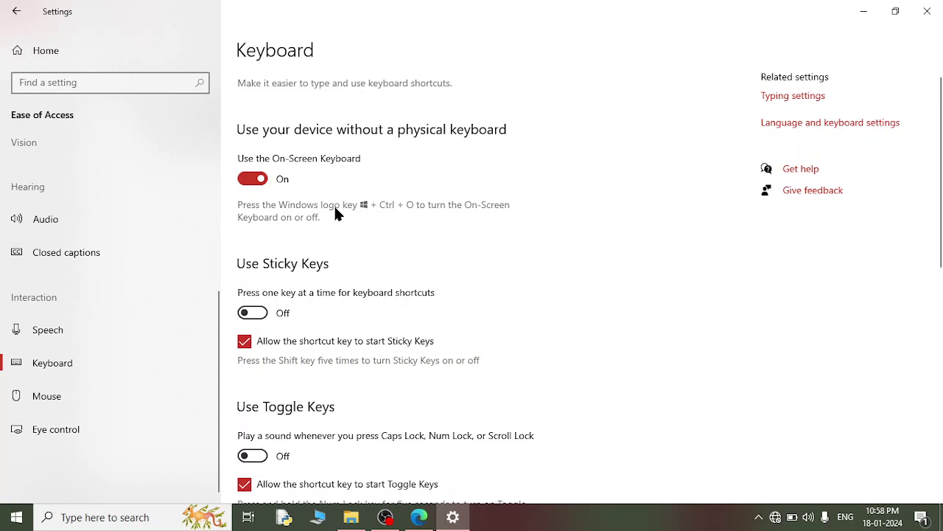
click(258, 186)
click(257, 185)
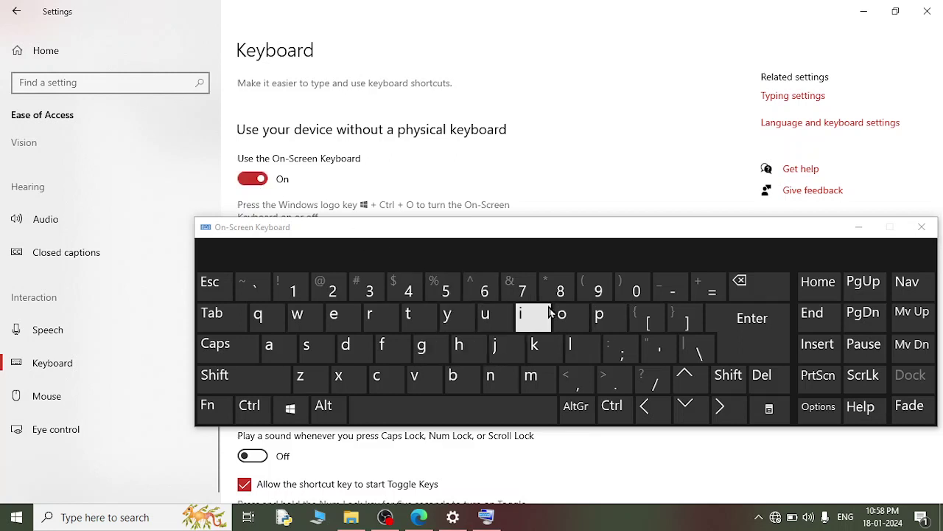
click(258, 180)
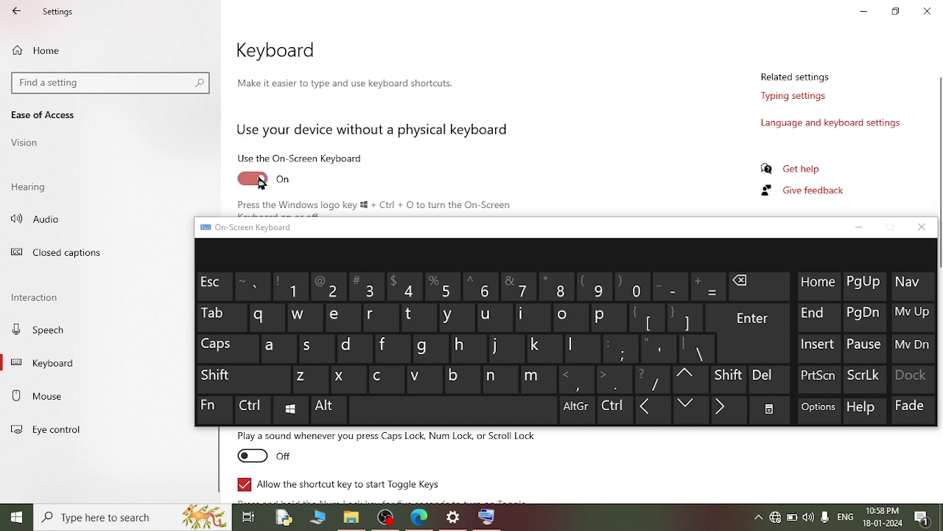
Try turning on the Toggle Keys sound for Caps Lock, Num Lock and Scroll Lock, and switch it back off.
scroll(371, 342, down, 3)
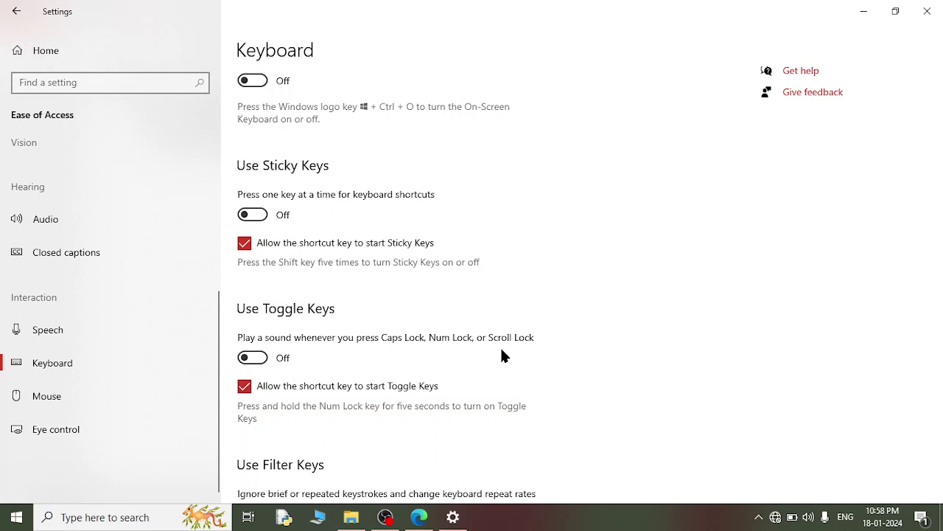
click(254, 360)
click(253, 360)
Examine the Sticky Keys, Toggle Keys and Filter Keys options and their shortcut descriptions on the Keyboard page.
scroll(427, 373, down, 3)
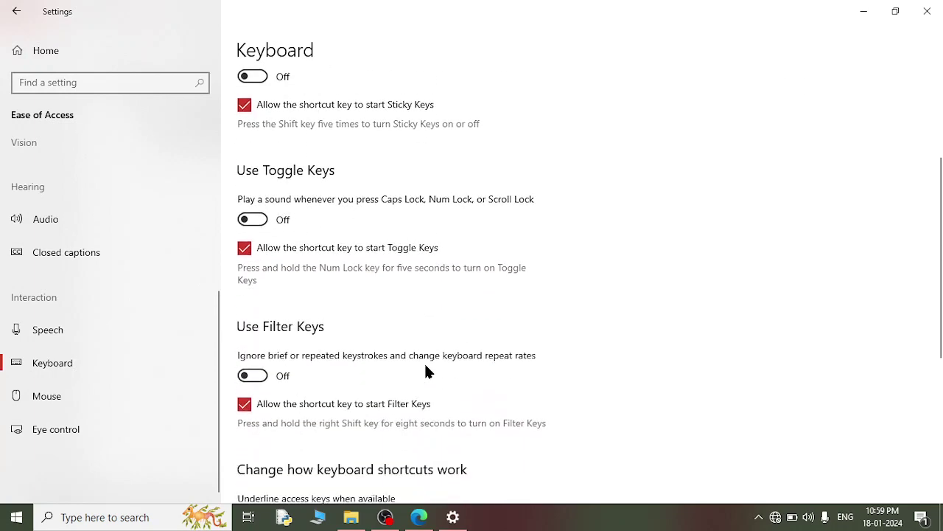
scroll(427, 372, down, 1)
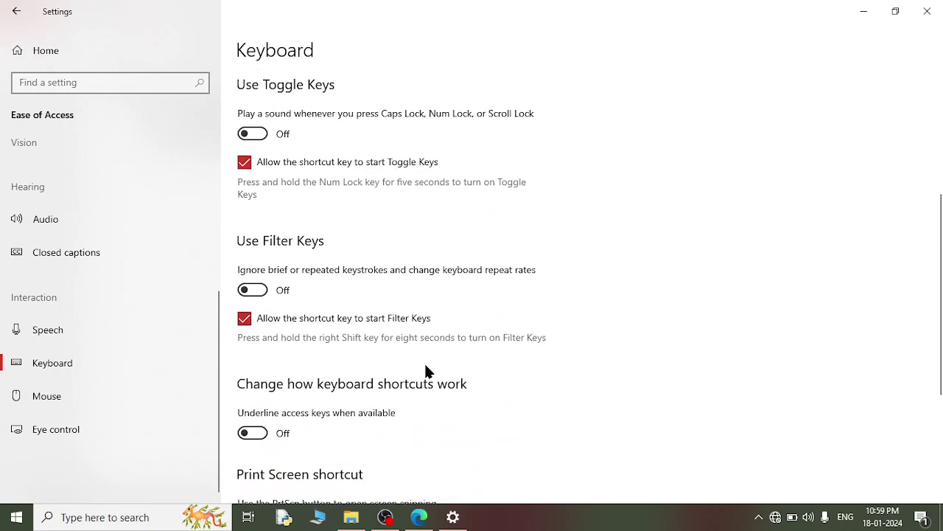
scroll(427, 373, up, 2)
scroll(425, 371, up, 1)
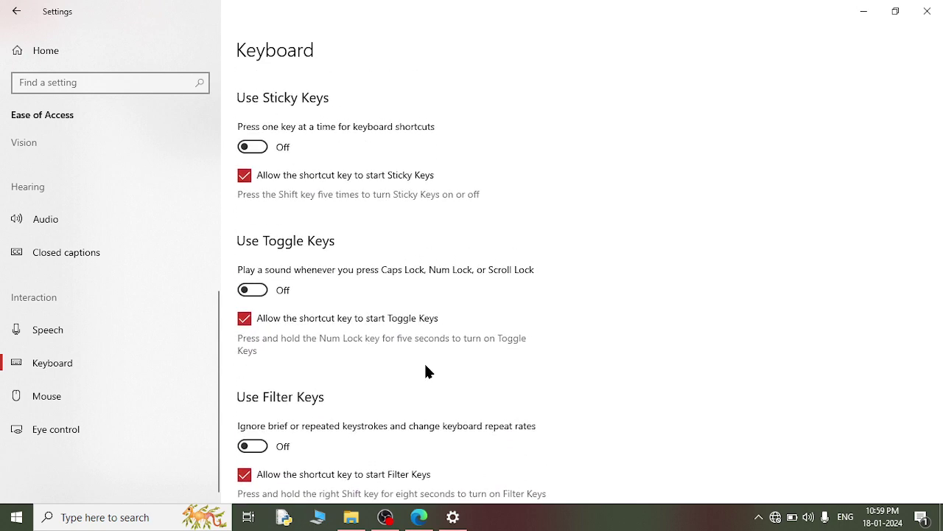
scroll(425, 371, down, 2)
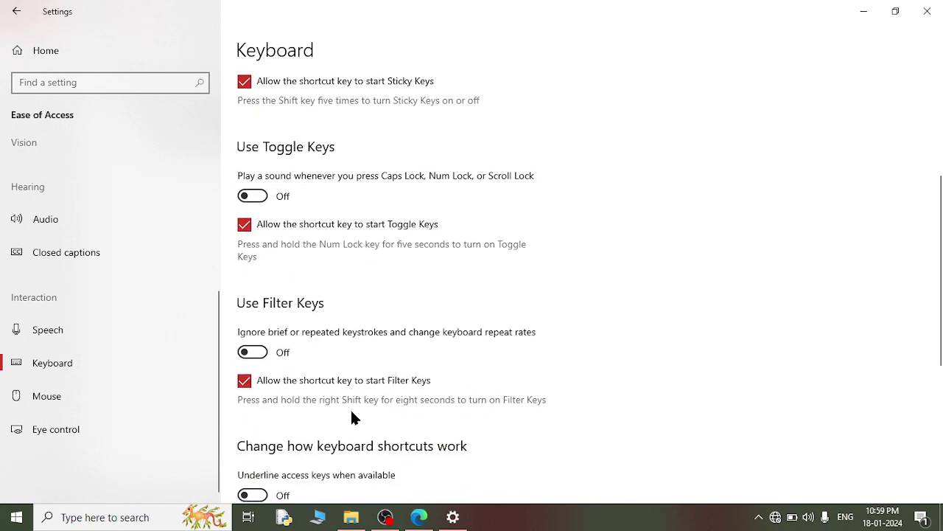
scroll(353, 418, down, 1)
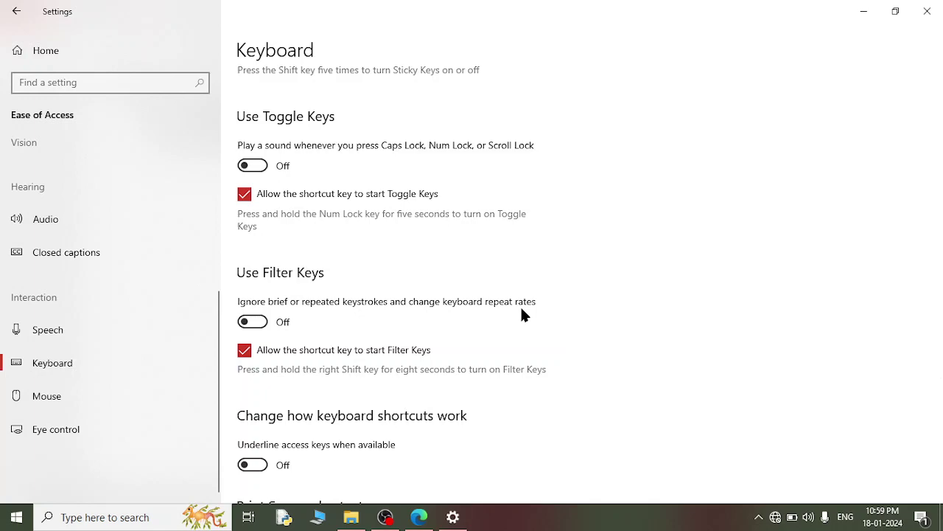
Review the Keyboard page from Sticky Keys through the shortcut and Print Screen settings to the Make it easier to type options.
scroll(505, 295, up, 1)
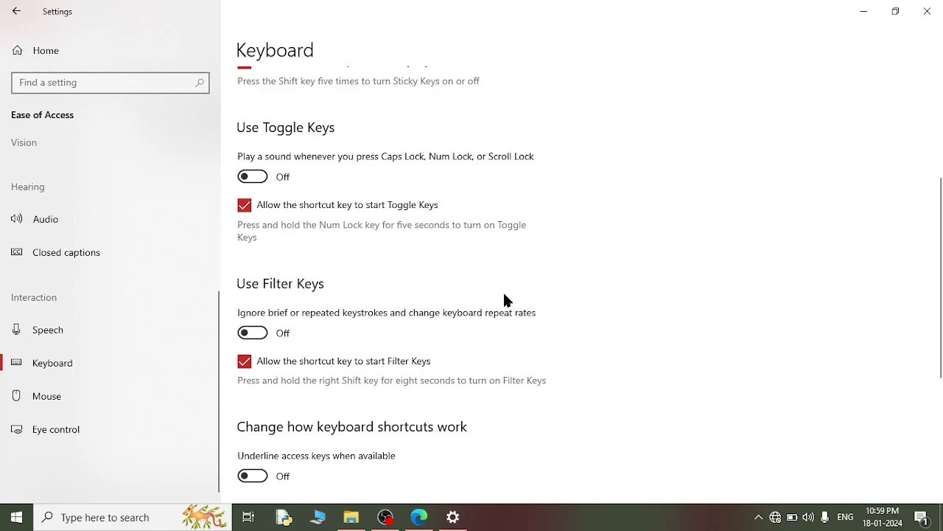
scroll(505, 295, up, 3)
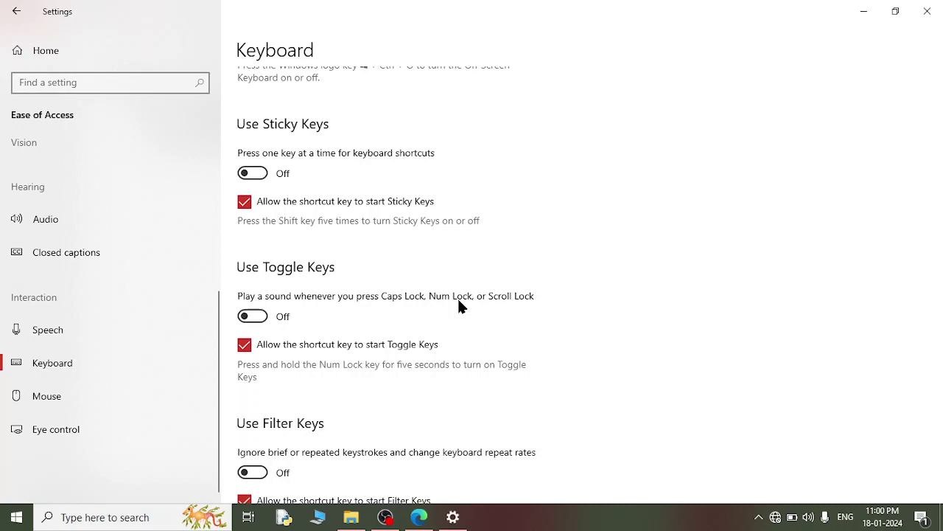
scroll(458, 302, down, 5)
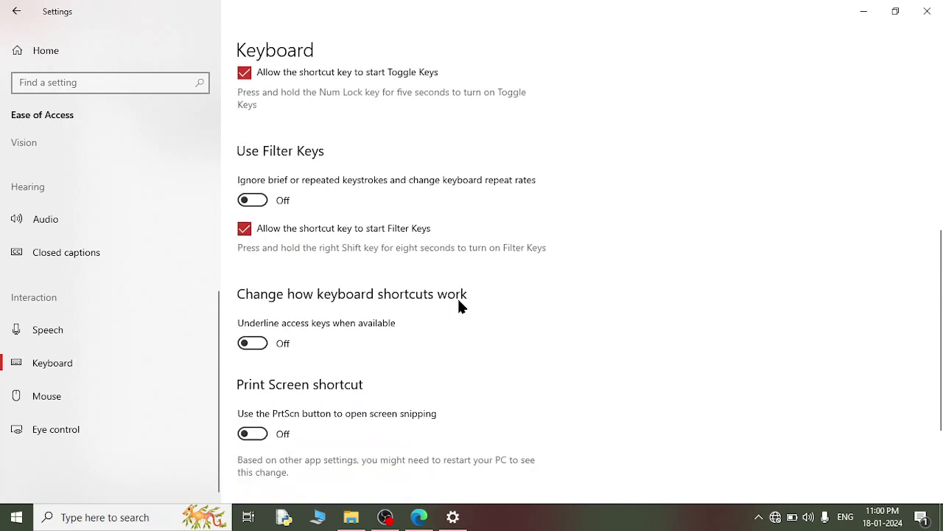
scroll(458, 306, down, 1)
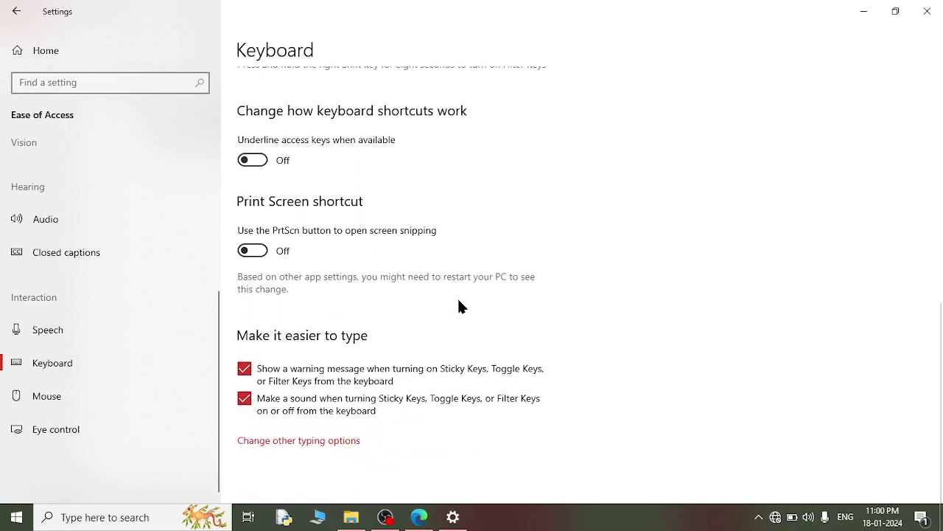
Switch to the PDF in Edge and read section 4 on text or visual alternatives for sounds and Sound Sentry.
click(418, 517)
scroll(486, 391, down, 5)
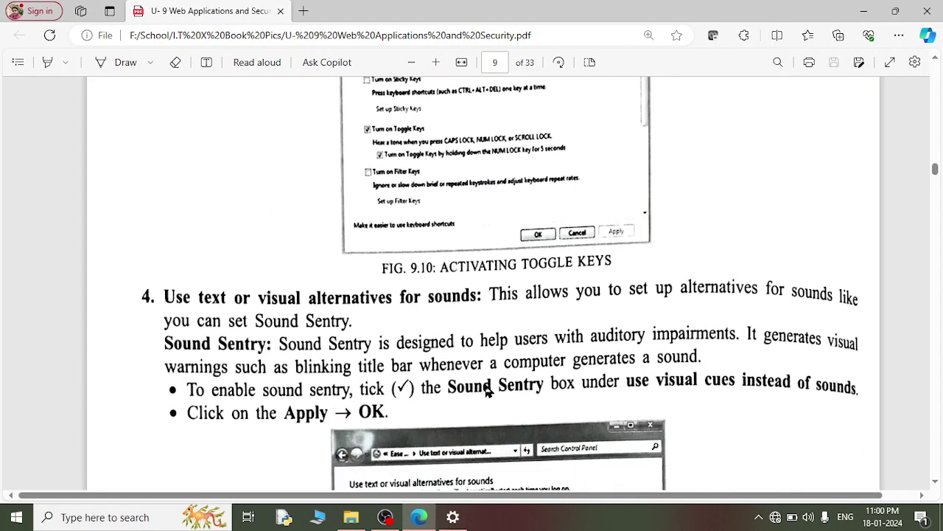
scroll(486, 391, down, 1)
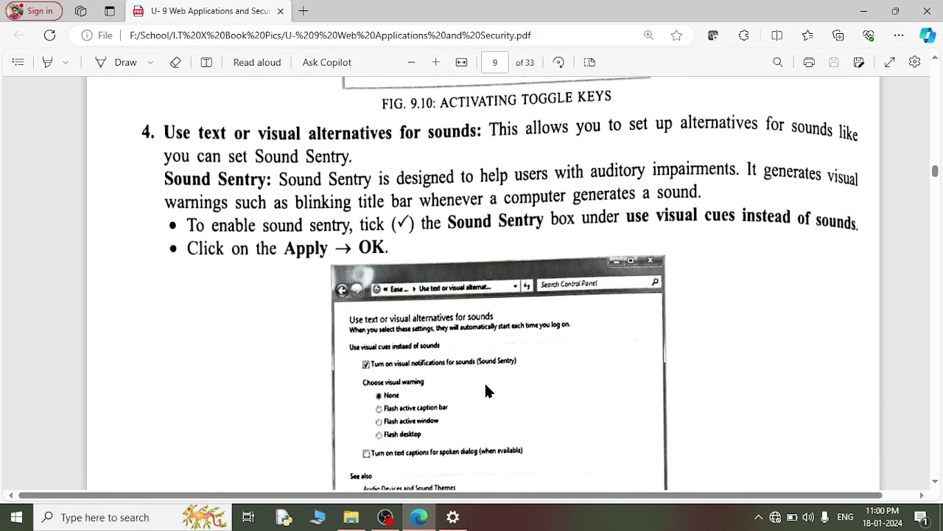
scroll(486, 391, down, 1)
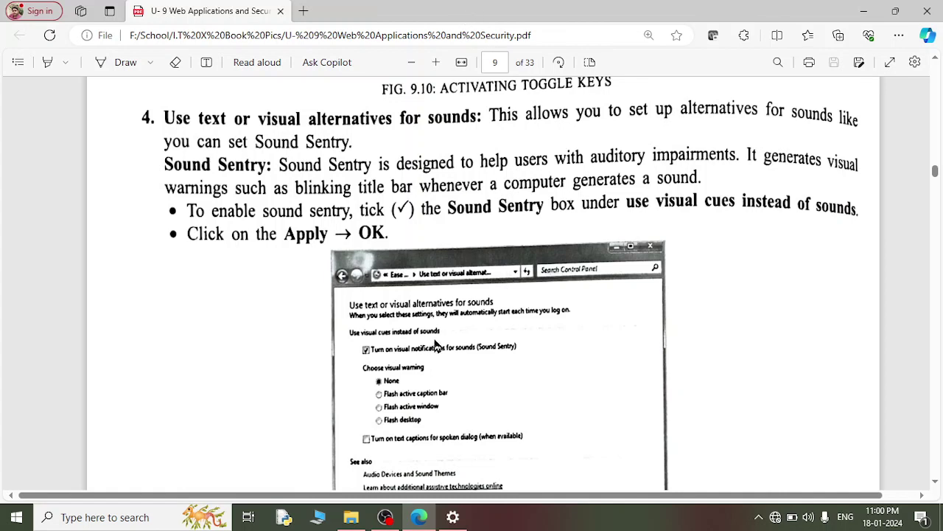
Switch to Windows Settings, view the Eye control page and its online information link, and close the browser tab it opens.
click(453, 516)
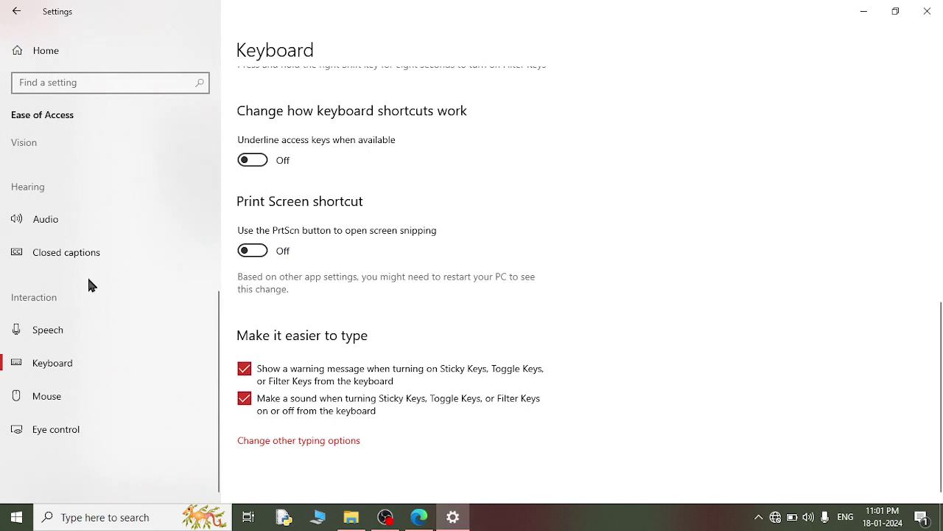
scroll(87, 278, down, 2)
click(66, 435)
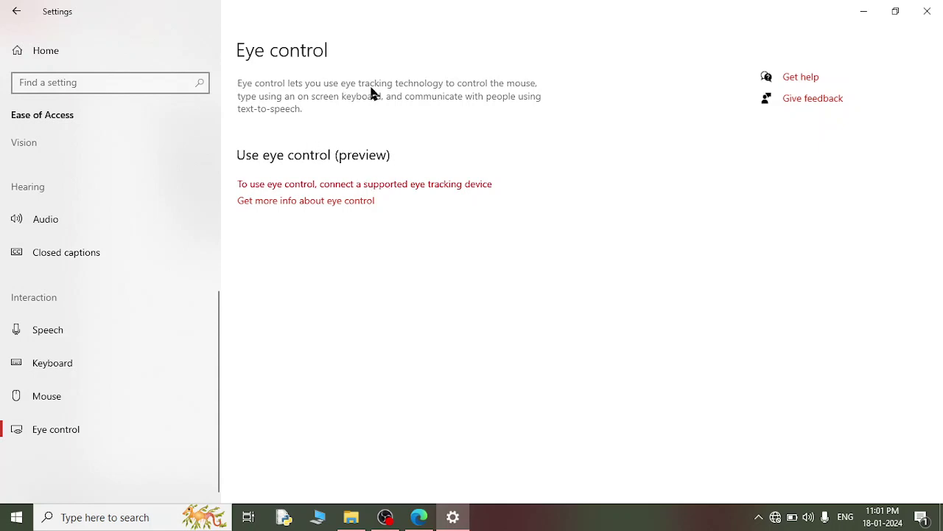
click(286, 202)
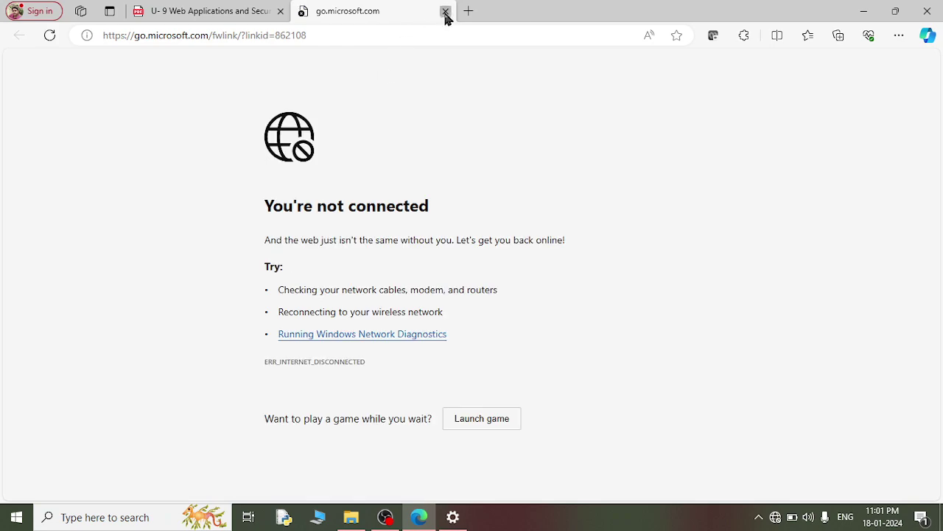
click(445, 13)
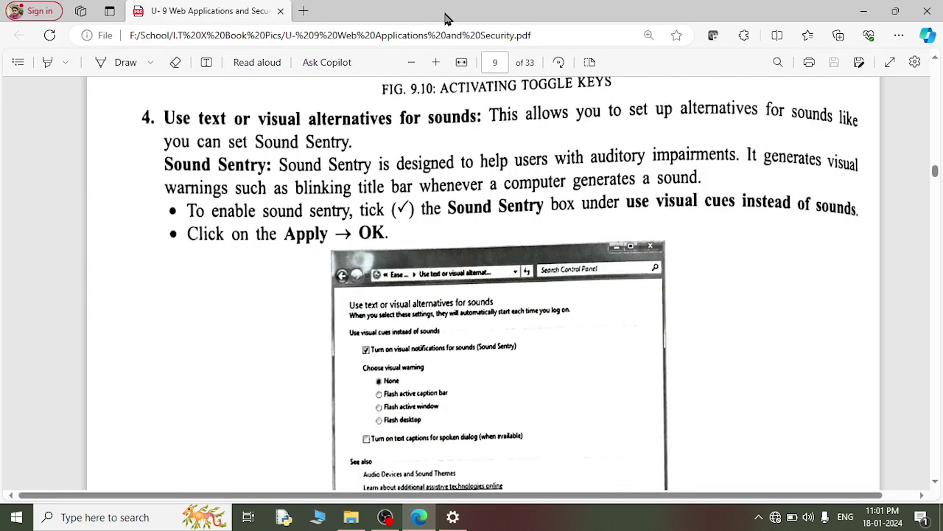
Return to Windows Settings, open the Audio page under Hearing and view the visual alert choices, keeping No visual alert.
click(455, 518)
scroll(60, 335, up, 3)
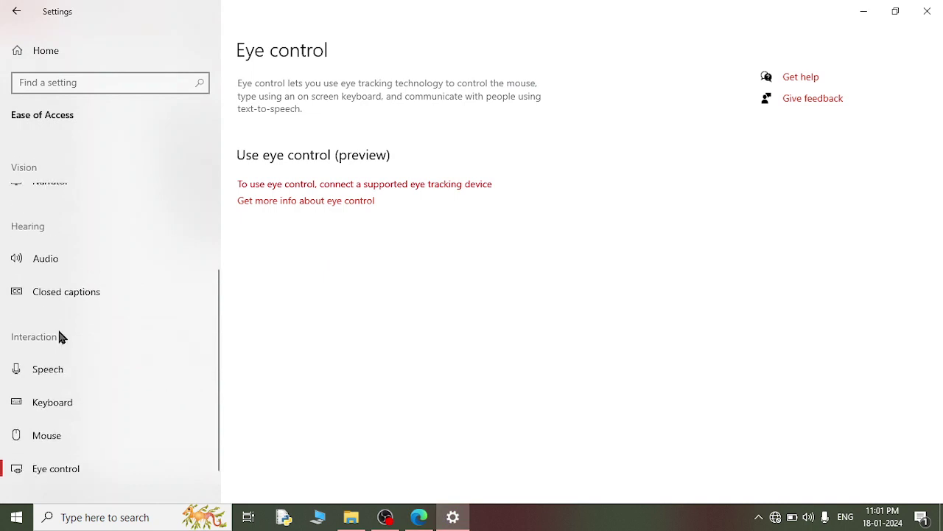
click(60, 335)
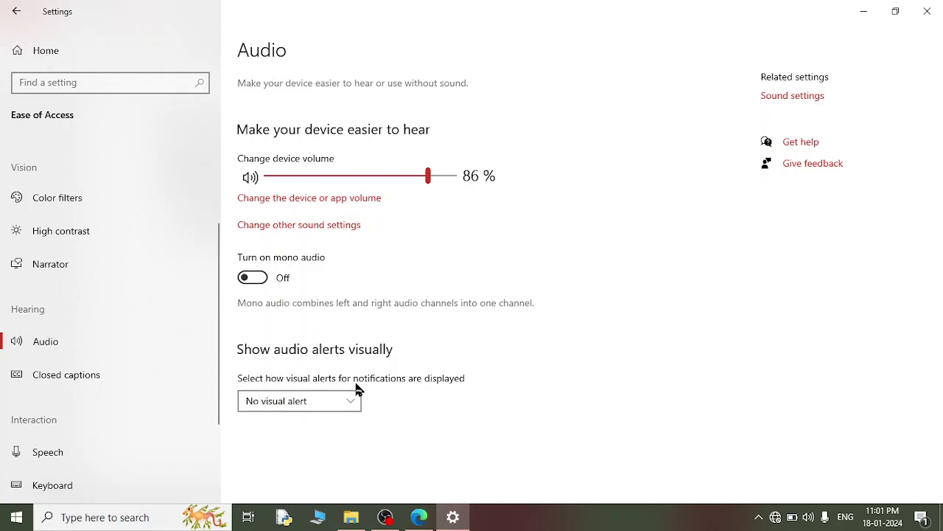
click(354, 402)
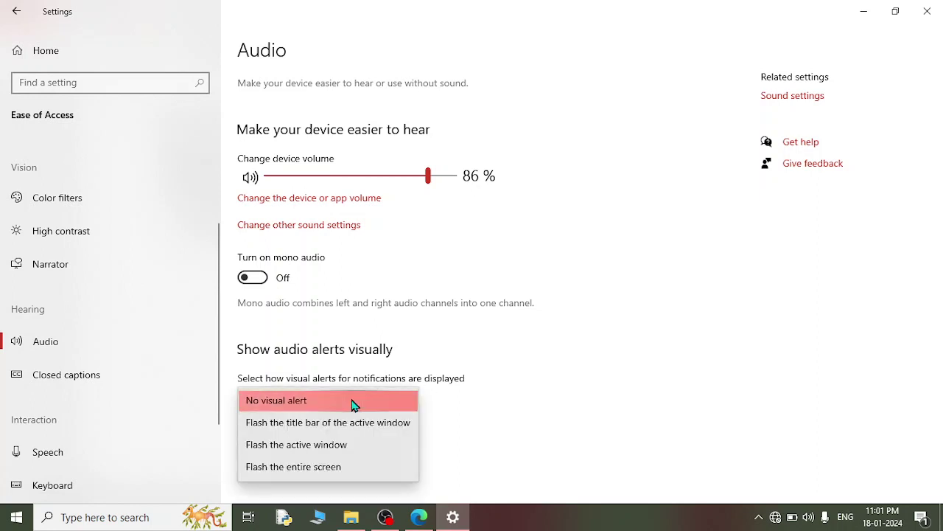
click(352, 402)
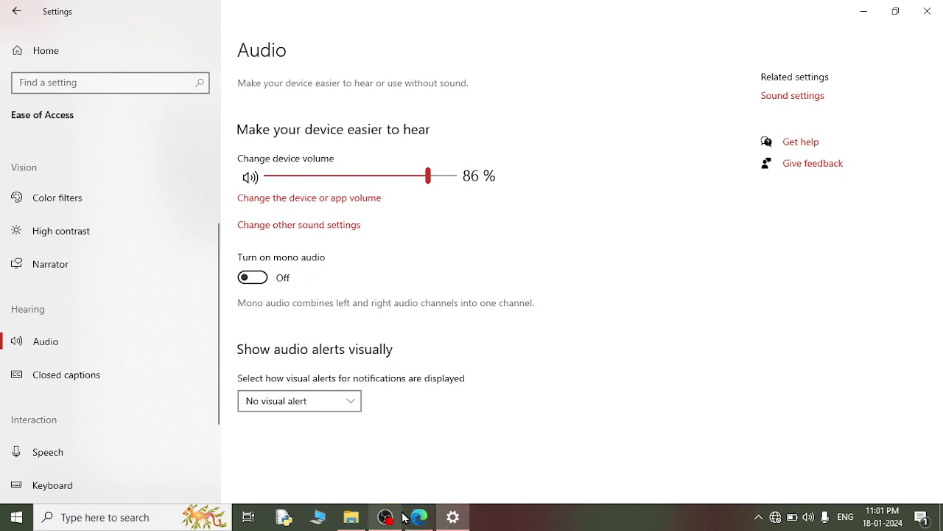
Switch to the PDF in Edge and read the session's Summary and the Self Assessment questions and practical work.
mouse_move(417, 516)
click(487, 419)
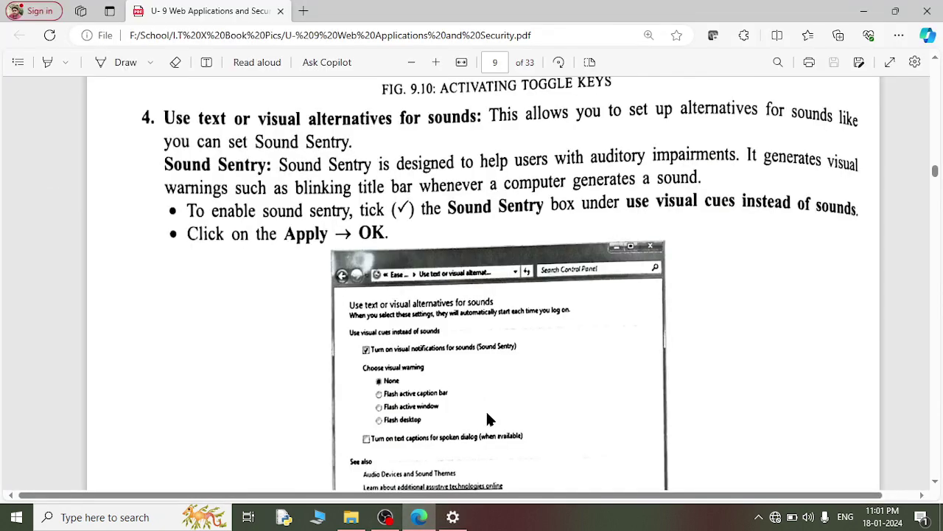
scroll(487, 419, down, 8)
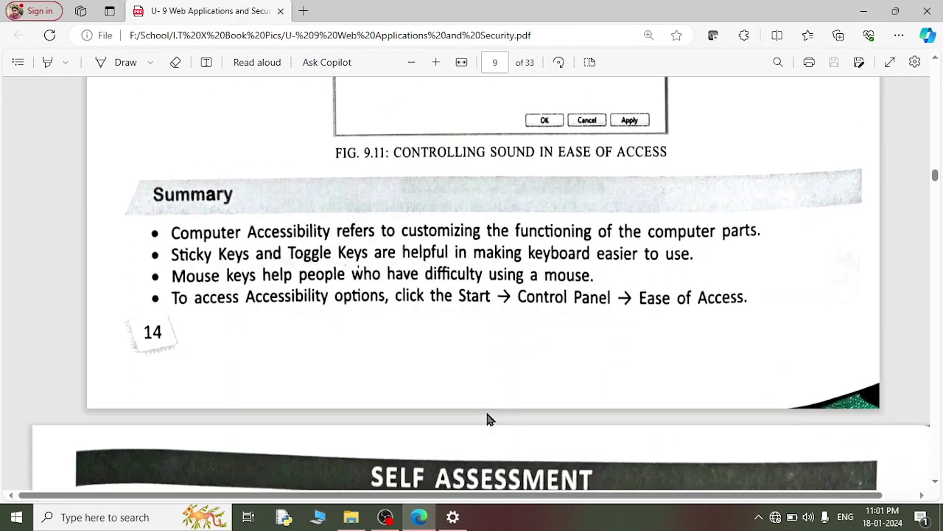
scroll(487, 419, down, 1)
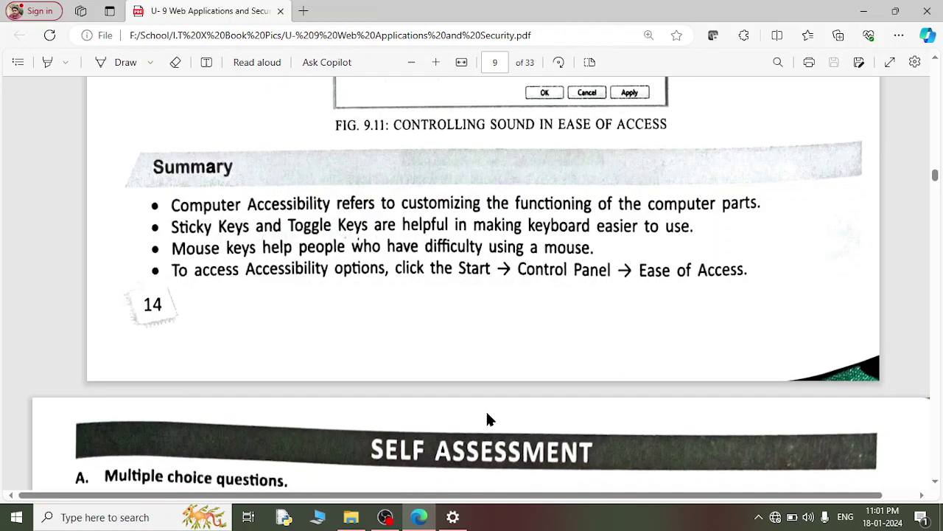
scroll(487, 419, down, 5)
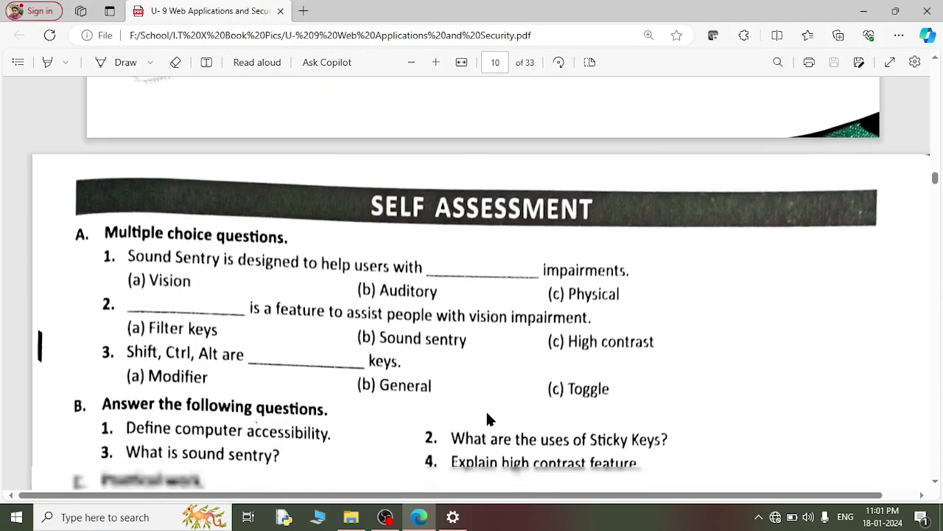
scroll(486, 419, down, 3)
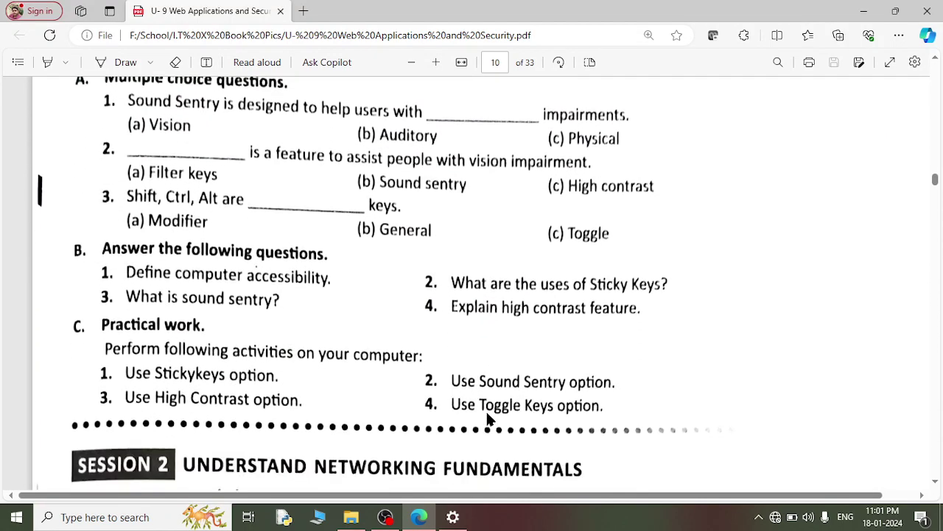
scroll(488, 415, up, 1)
scroll(488, 415, down, 2)
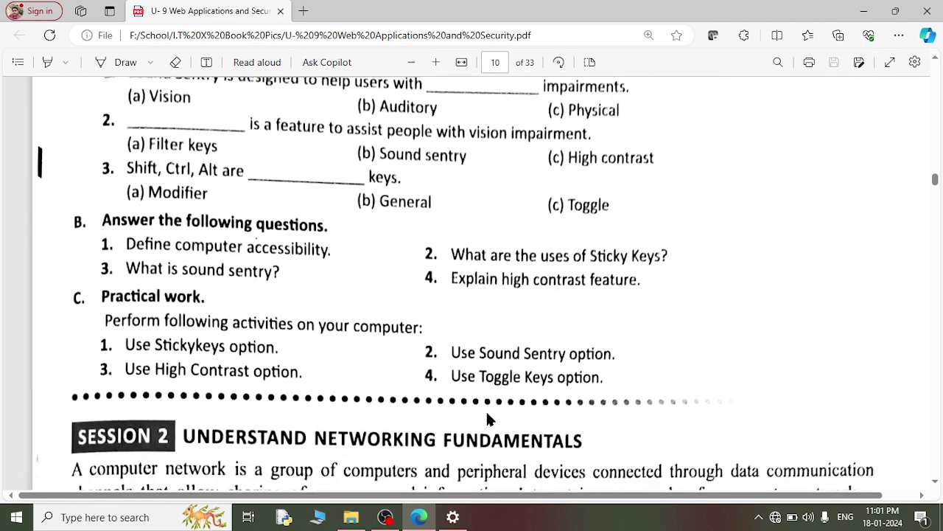
scroll(486, 419, up, 2)
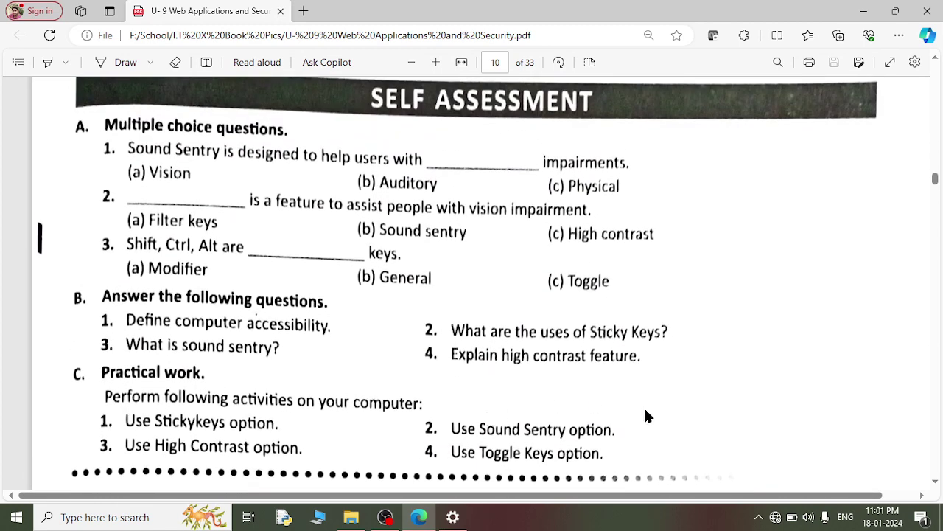